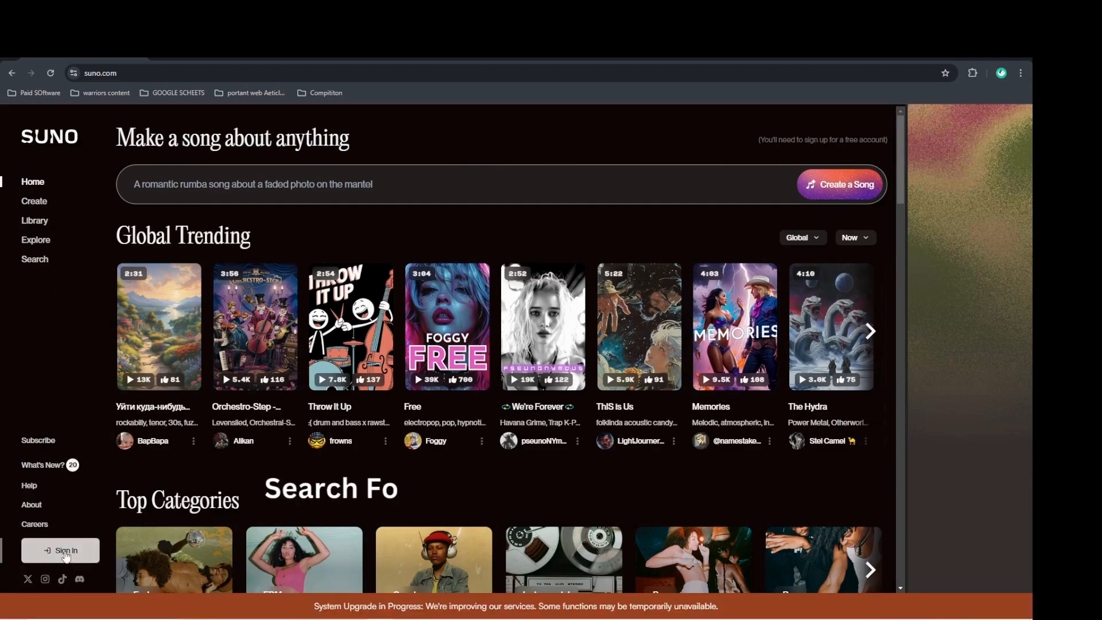
# Step: Sign in to Suno with the Google account and approve sharing the account details
pyautogui.click(66, 552)
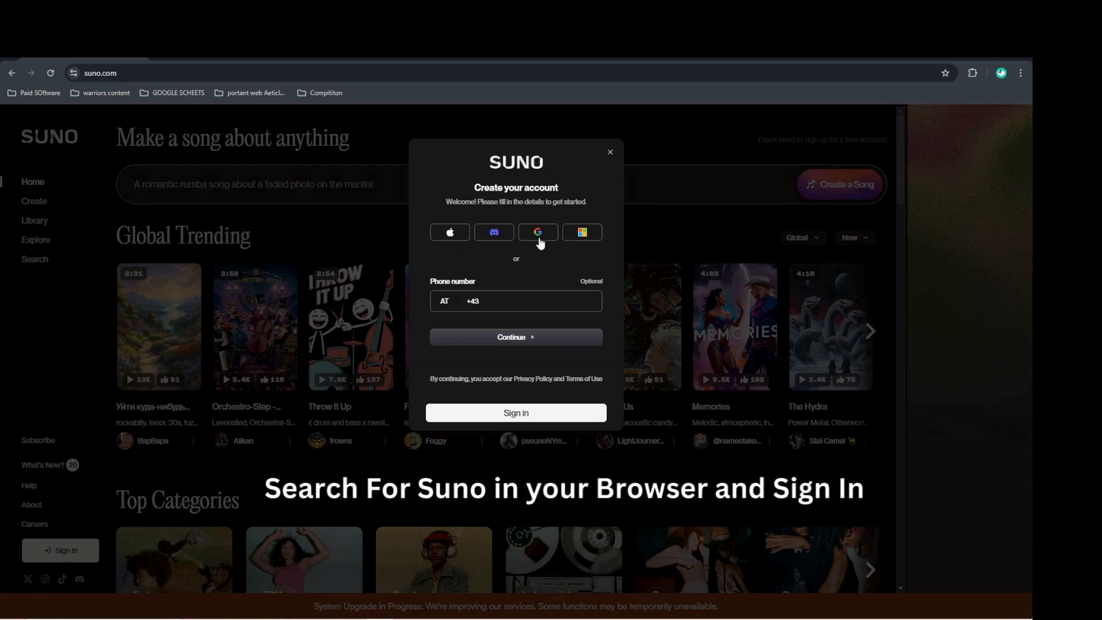
pyautogui.click(538, 236)
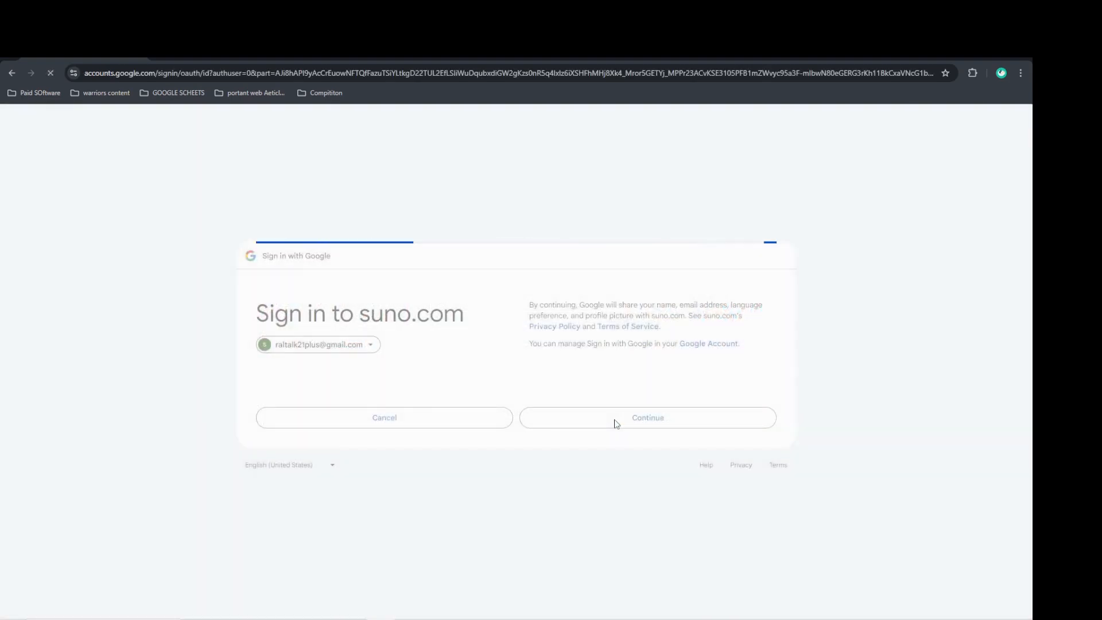
pyautogui.click(613, 423)
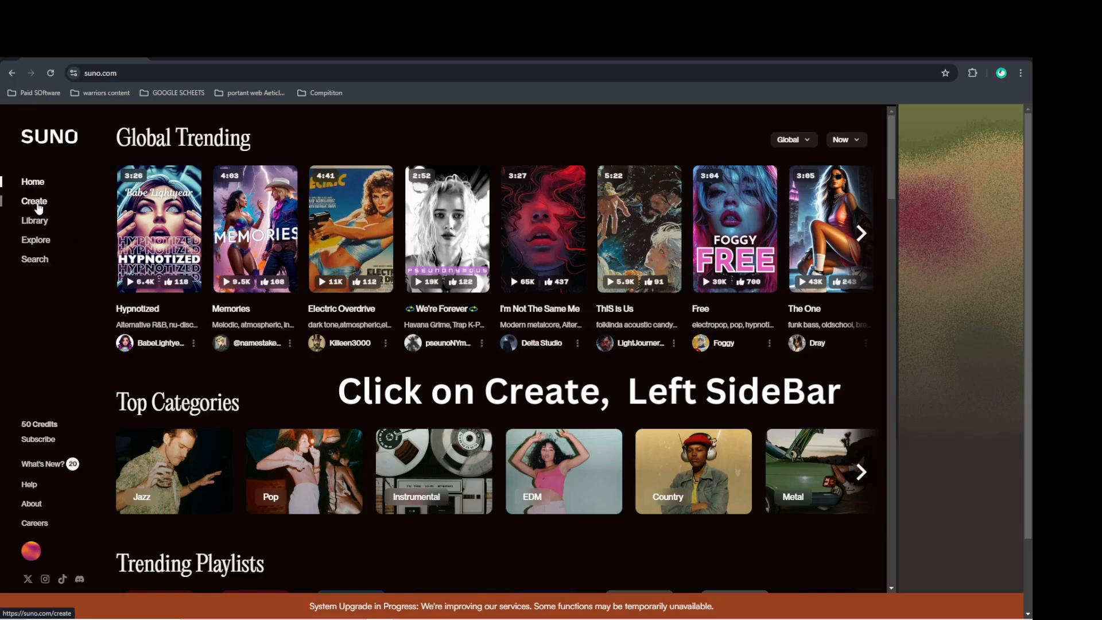
# Step: Open the song creation page and go through its introductory tips
pyautogui.click(35, 201)
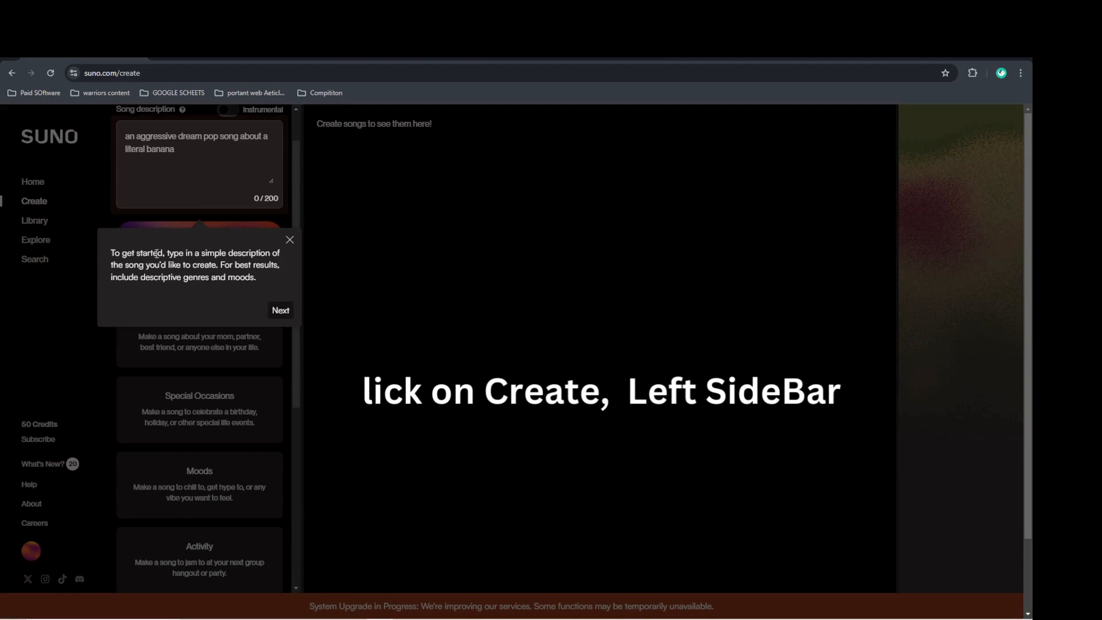
pyautogui.click(279, 311)
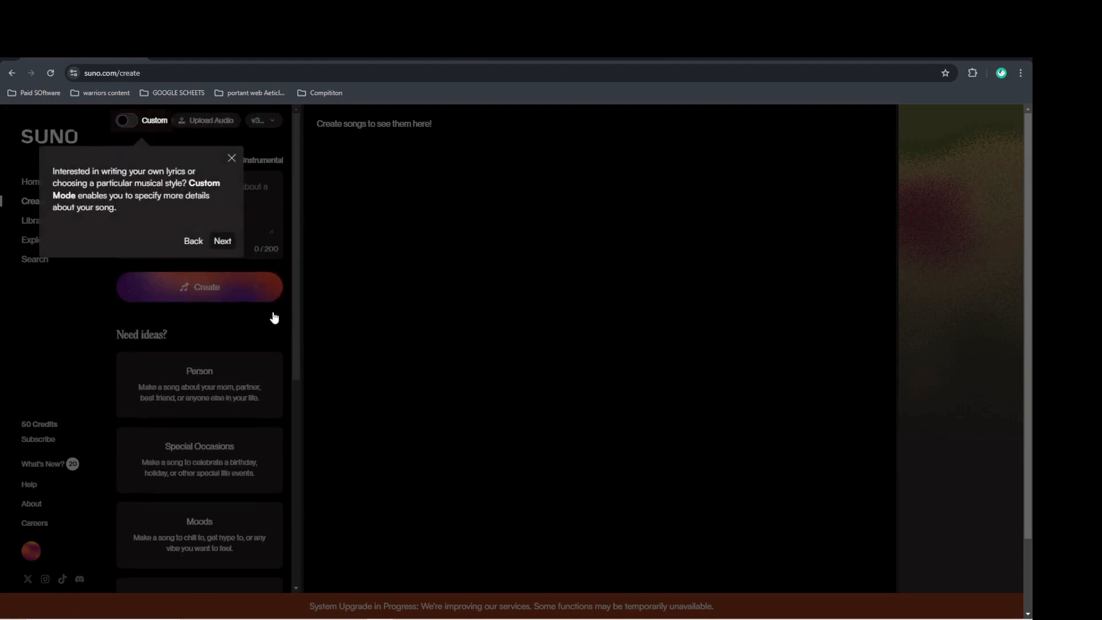
pyautogui.click(222, 241)
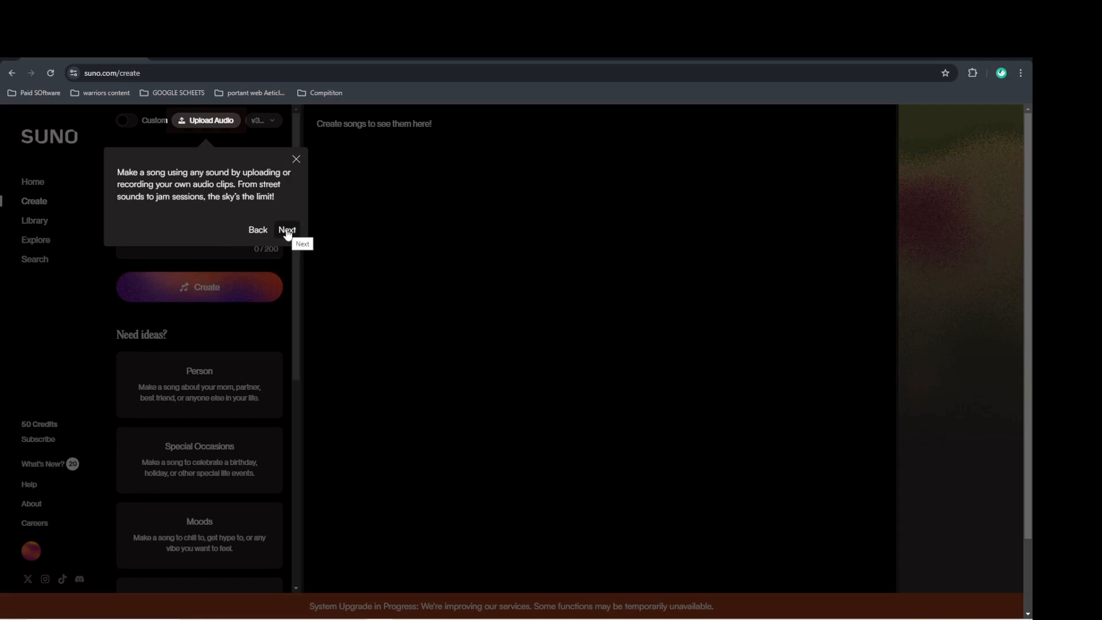
pyautogui.click(287, 230)
# Step: Create a mood-based song with current mood "happy", desired mood "happy" and genre "indie pop"
pyautogui.click(165, 261)
pyautogui.write('ha')
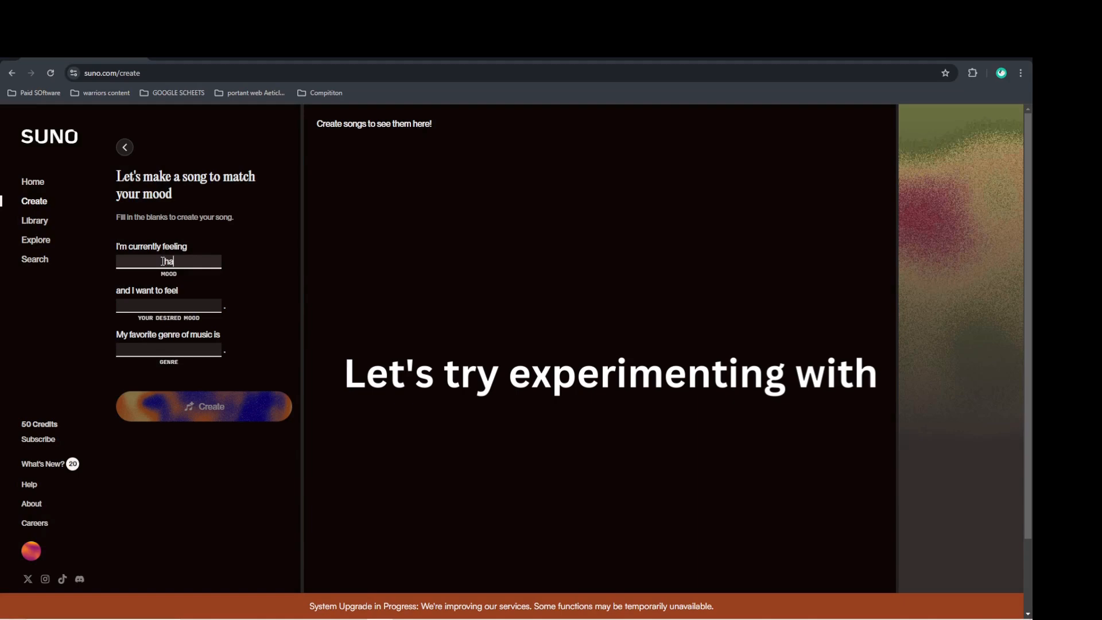
pyautogui.write('ppy')
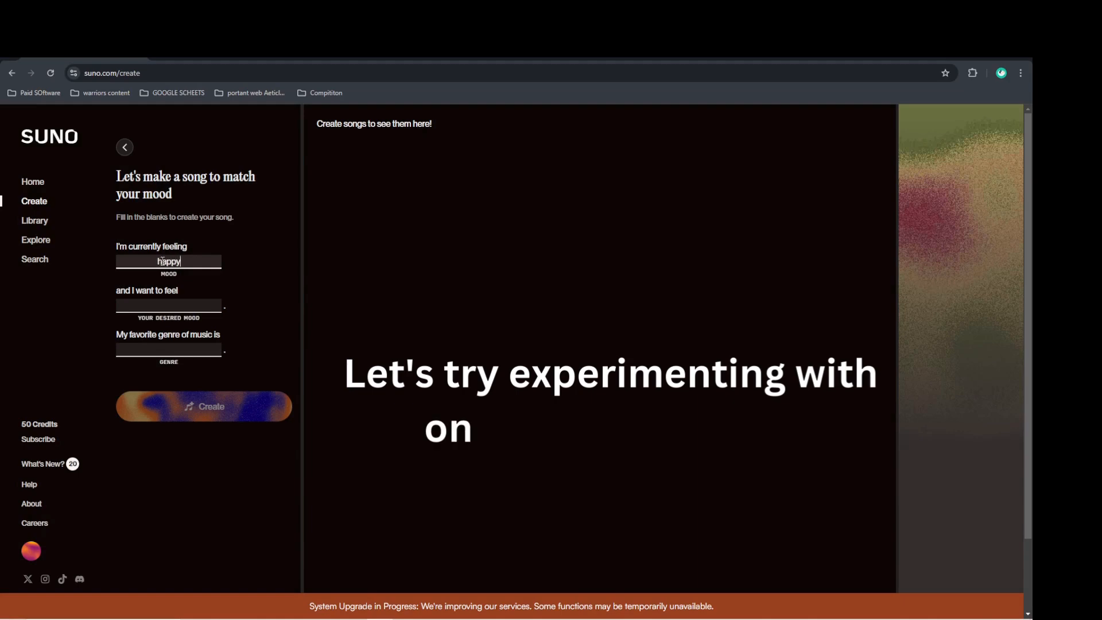
pyautogui.click(174, 305)
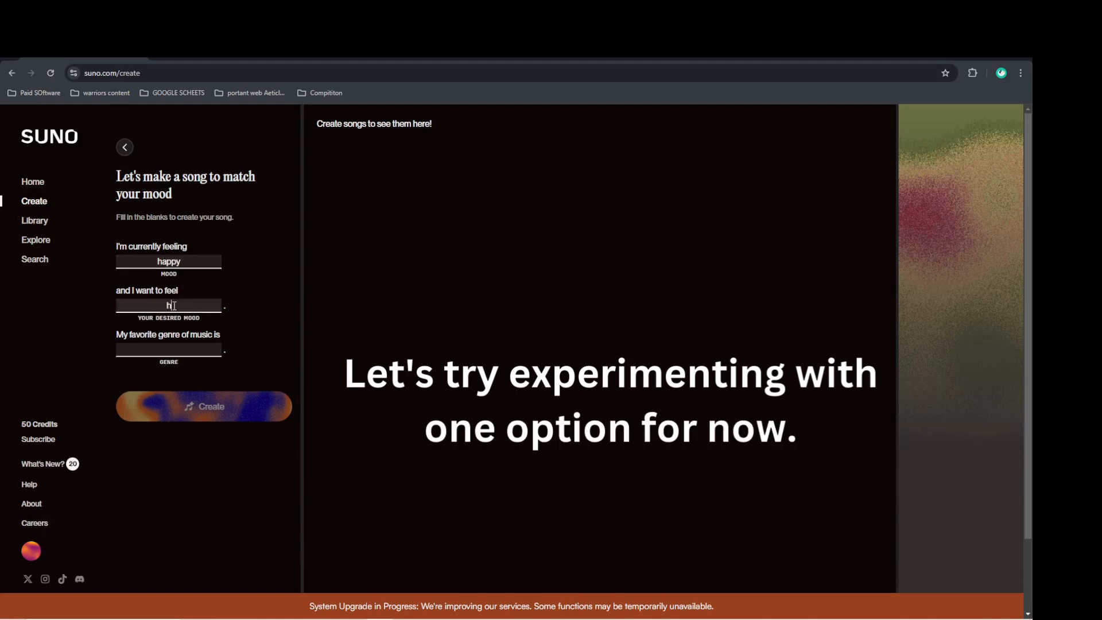
pyautogui.click(157, 351)
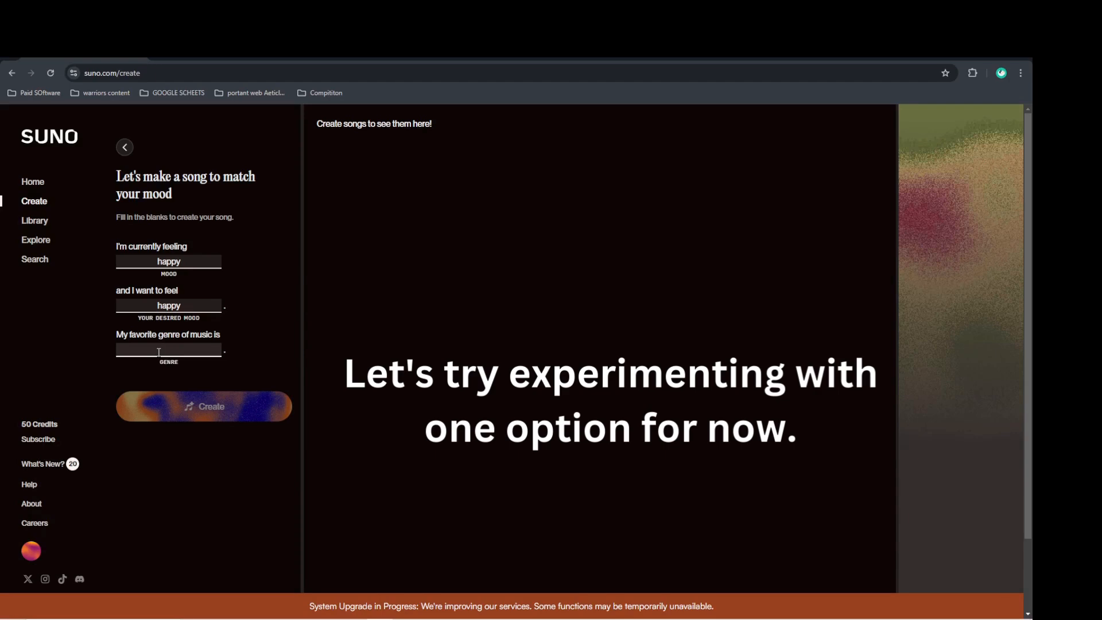
pyautogui.write('ind')
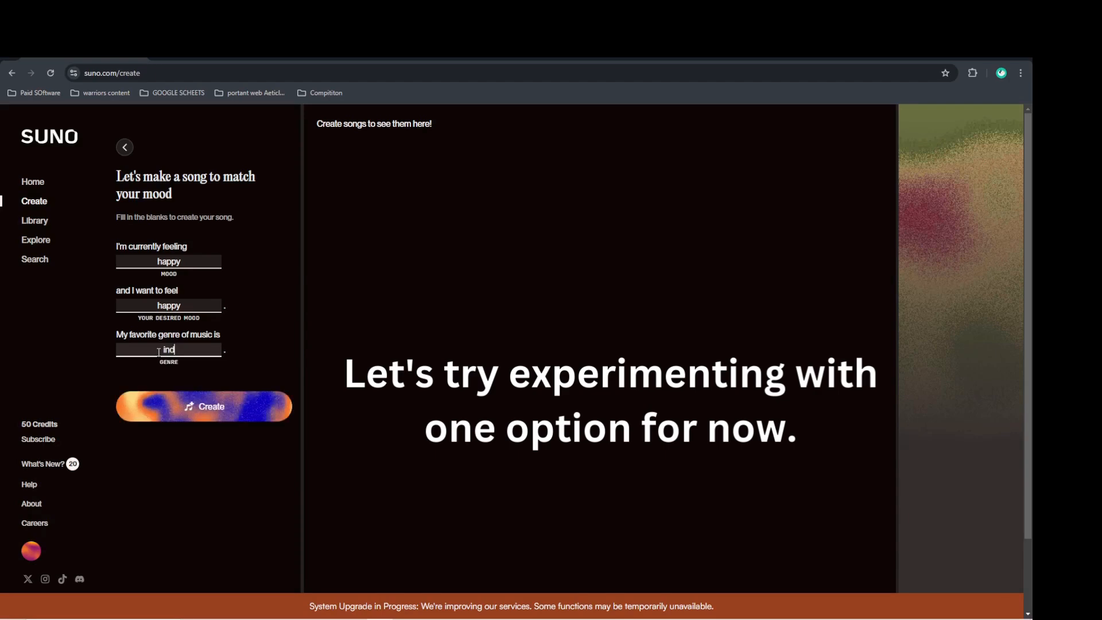
pyautogui.write('ie pop')
pyautogui.click(211, 411)
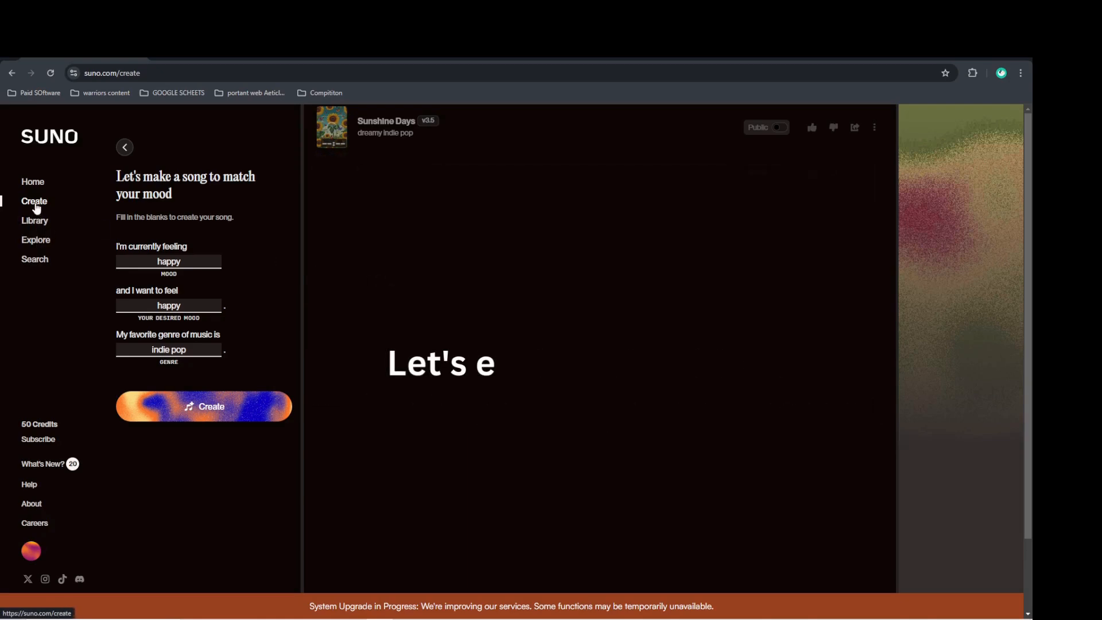
# Step: Open the song Library in a separate browser tab and view it
pyautogui.rightClick(35, 221)
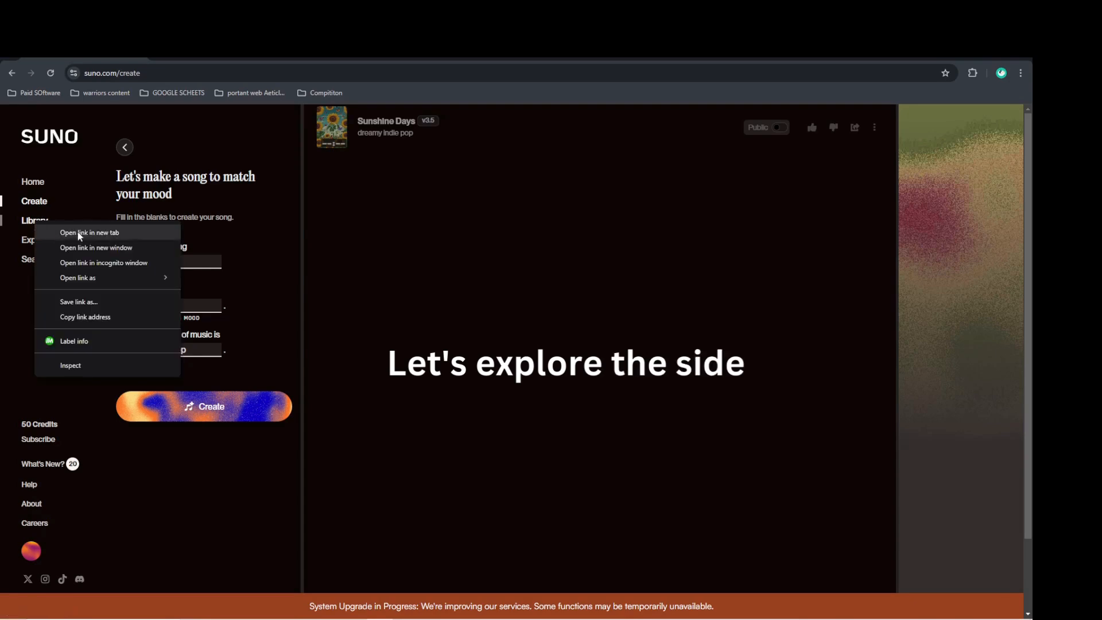
pyautogui.click(78, 232)
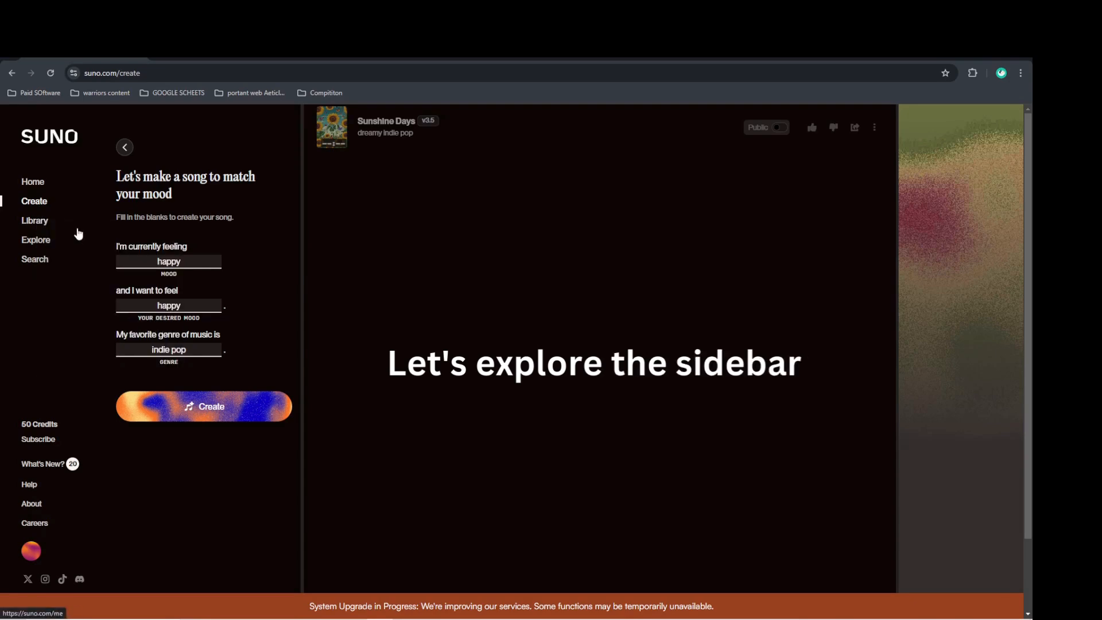
pyautogui.click(201, 60)
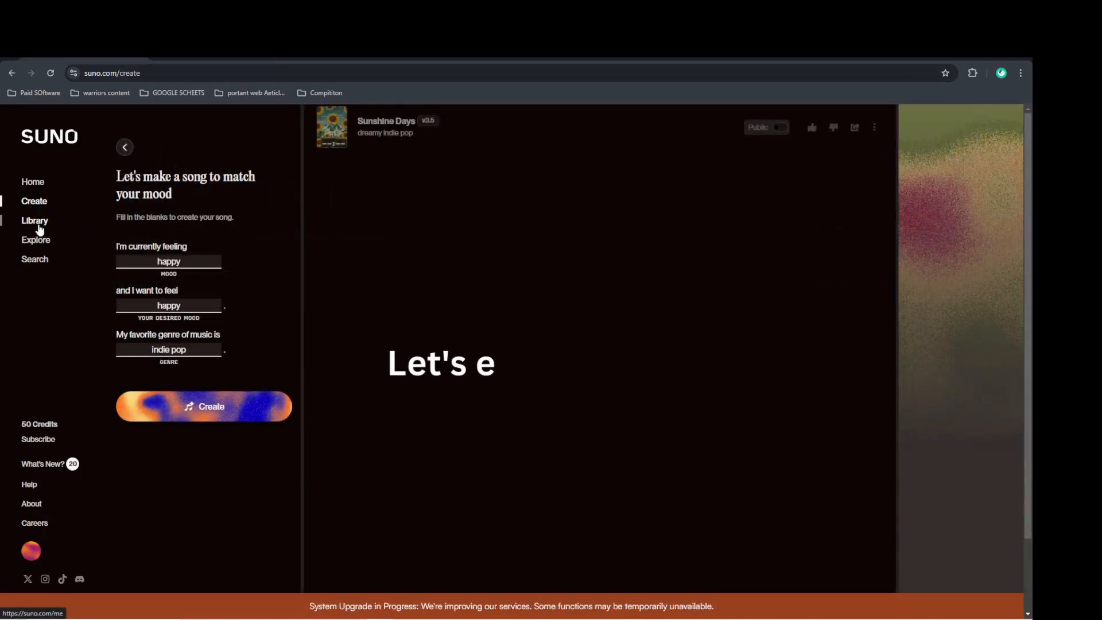
pyautogui.rightClick(39, 242)
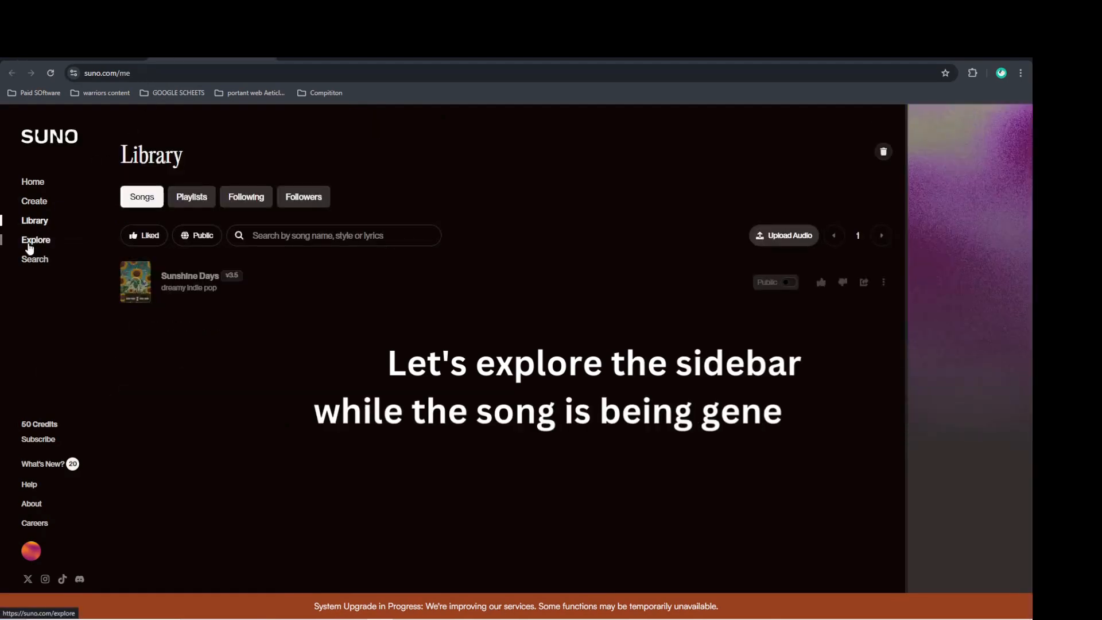
# Step: Open the Explore page and sample several randomly picked music styles with the dice
pyautogui.click(32, 241)
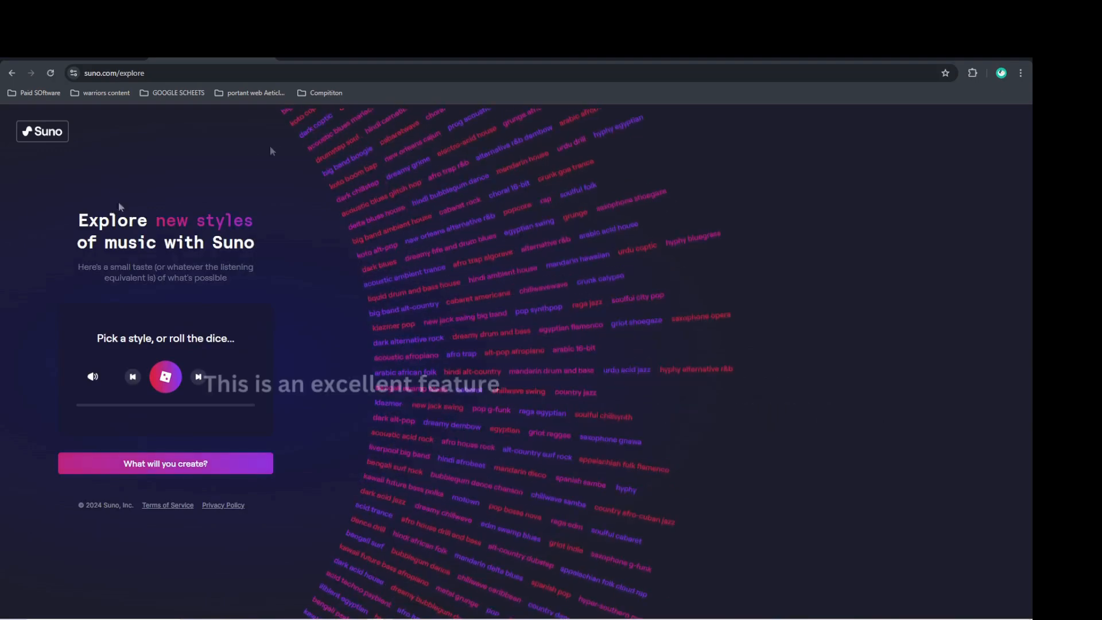
pyautogui.click(165, 377)
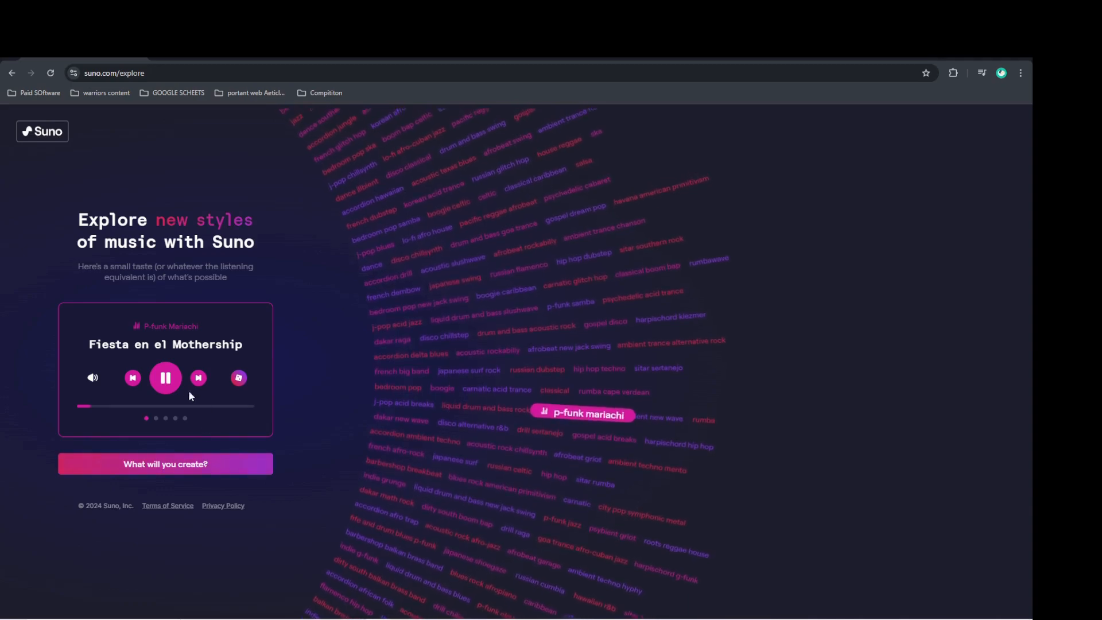
pyautogui.click(168, 378)
pyautogui.click(239, 378)
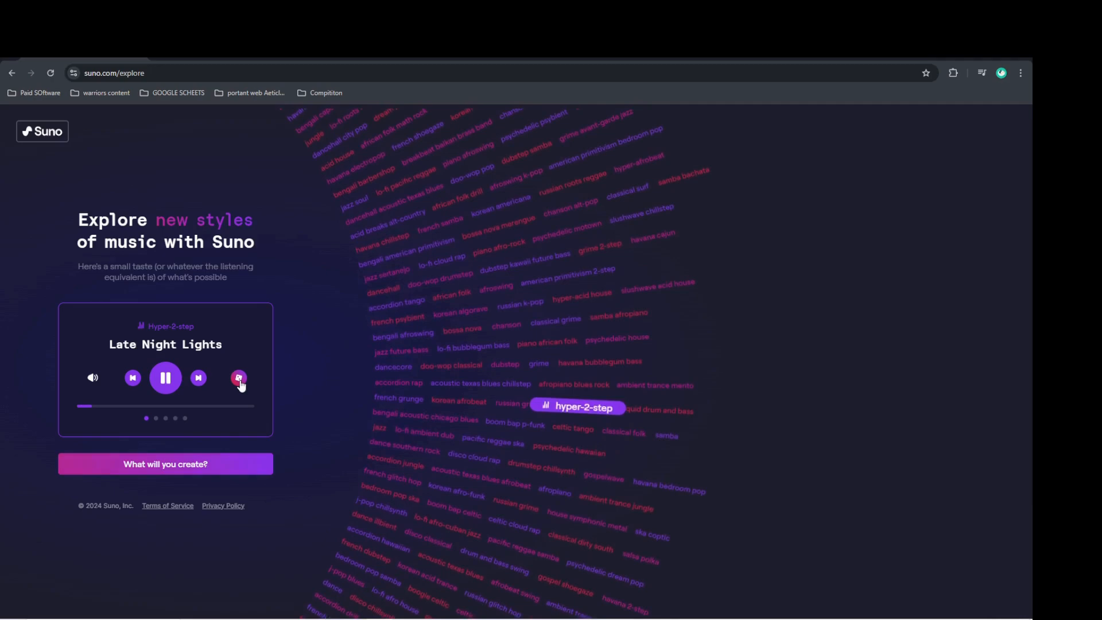
pyautogui.click(239, 379)
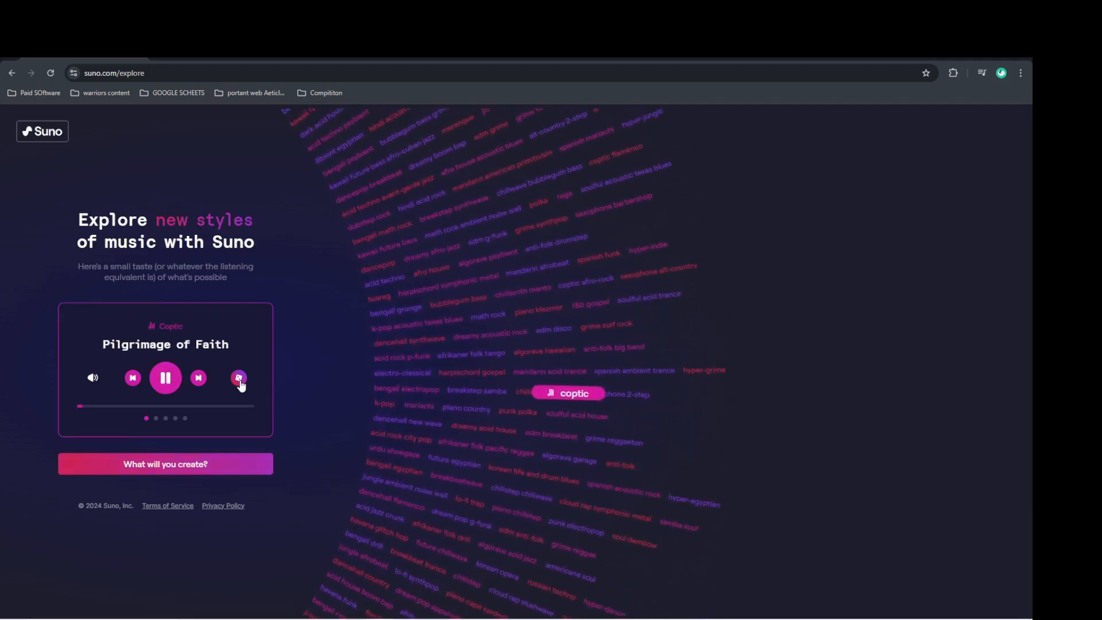
pyautogui.click(239, 378)
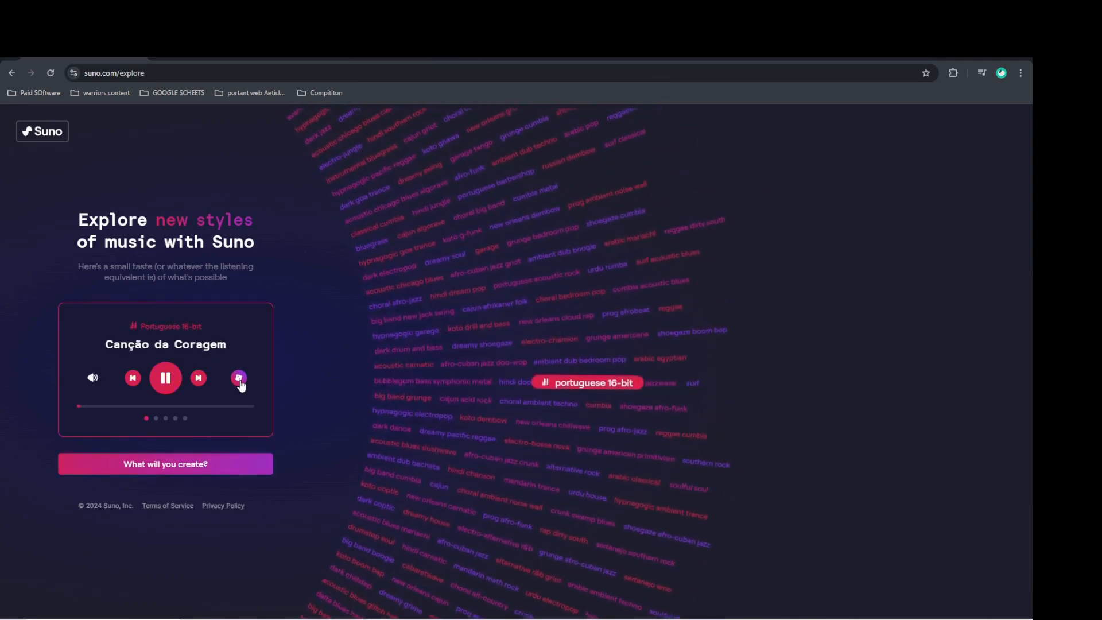
pyautogui.click(239, 378)
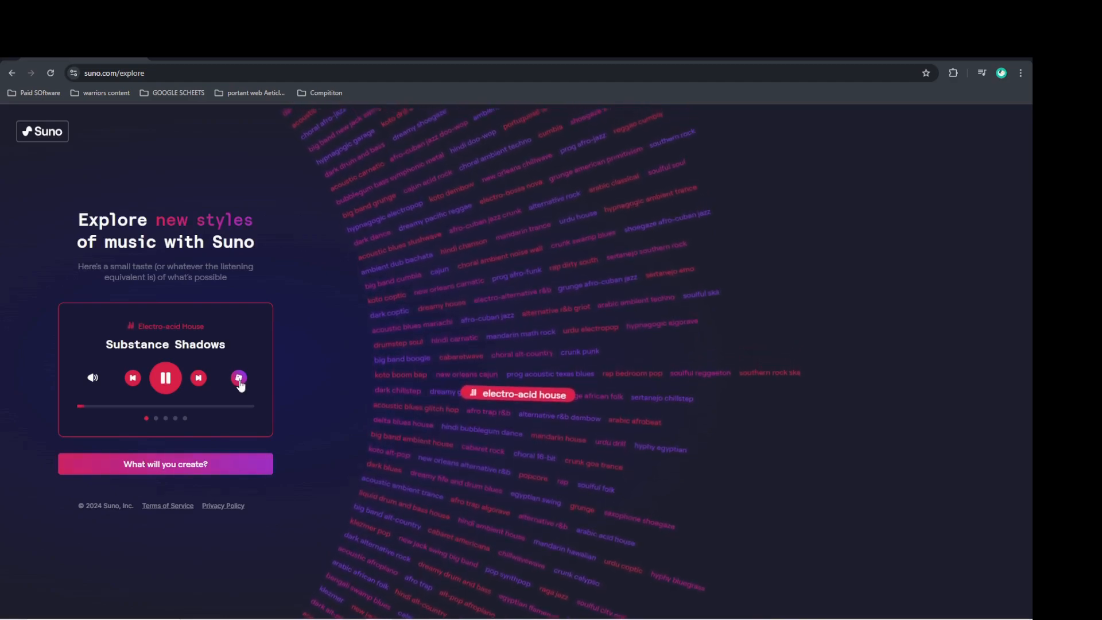
pyautogui.click(240, 378)
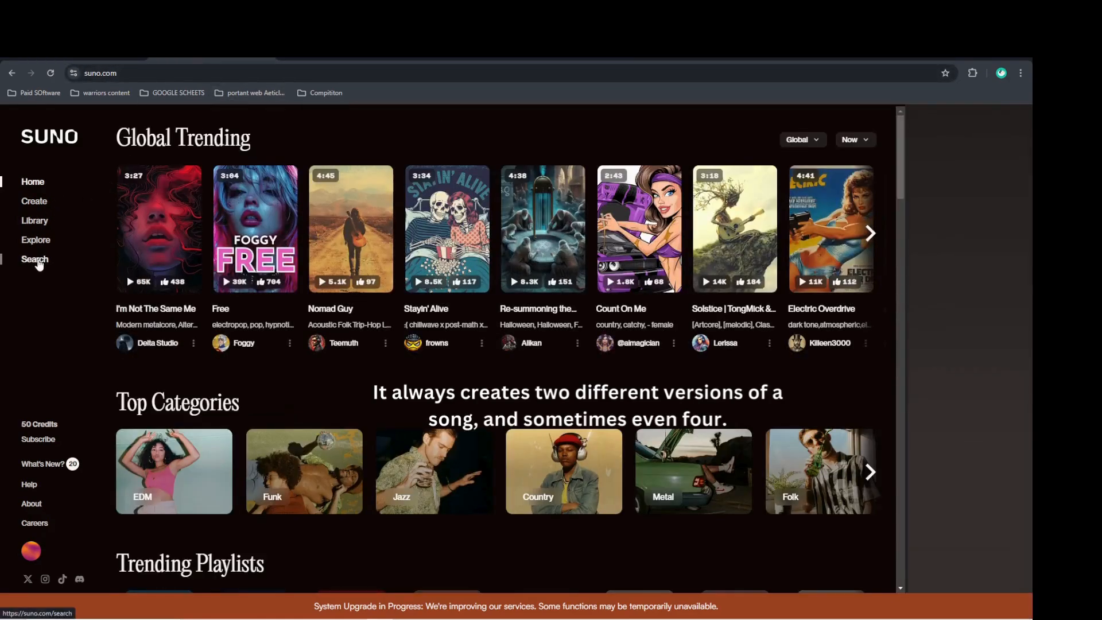
# Step: Open the song search page and sort the popular songs by Trending now
pyautogui.click(39, 264)
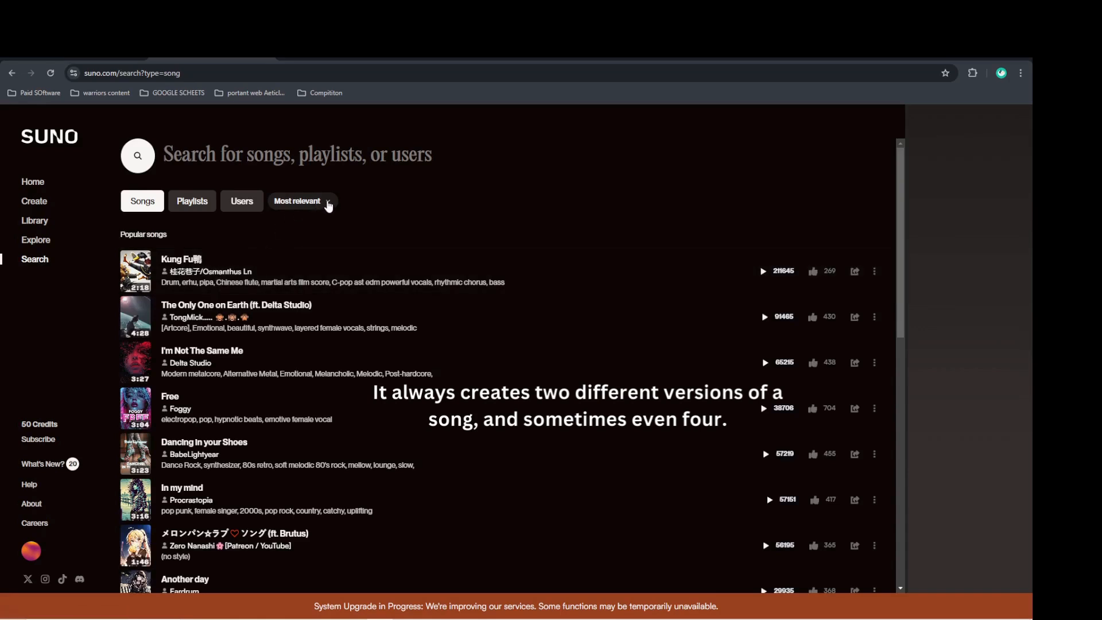
pyautogui.click(328, 204)
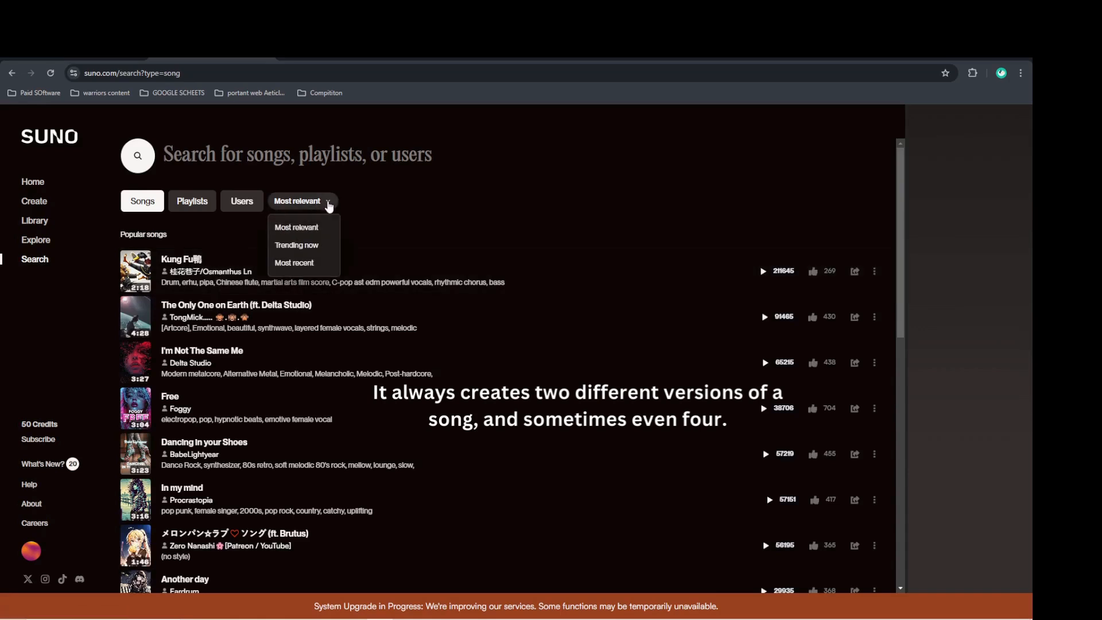
pyautogui.click(310, 253)
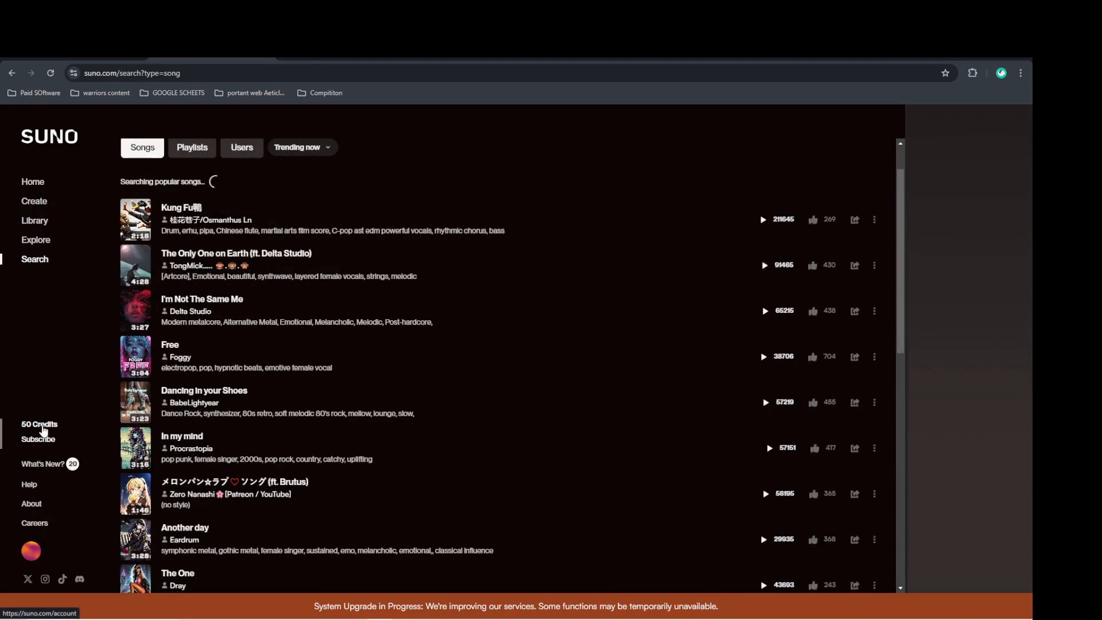
# Step: Review the subscription plans on the account page and read the What's New announcements
pyautogui.click(44, 431)
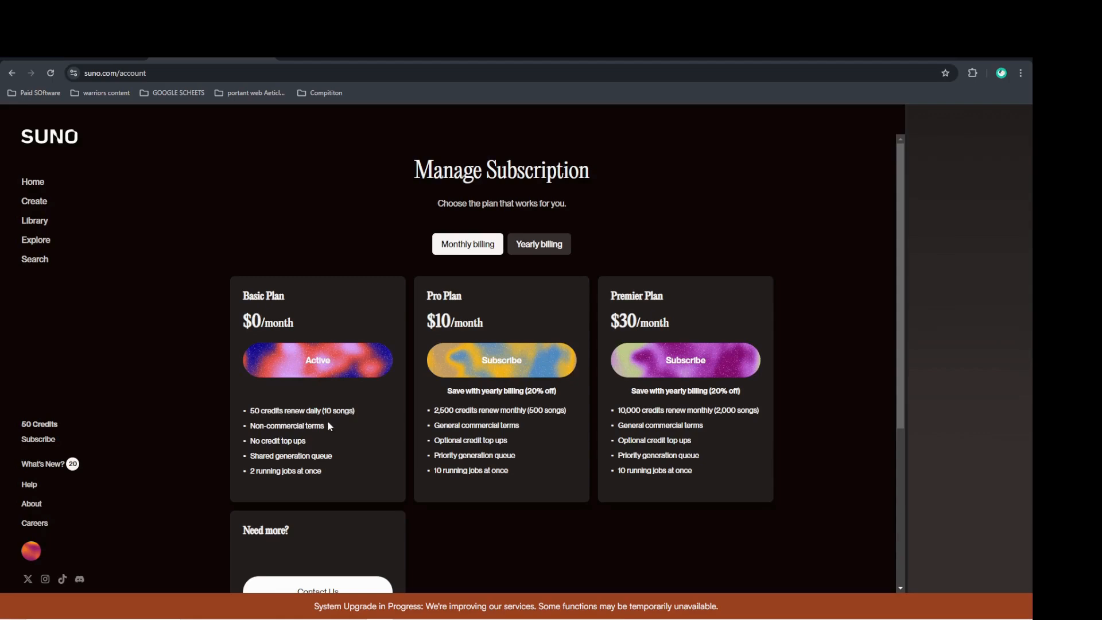
pyautogui.scroll(-1, 273, 429)
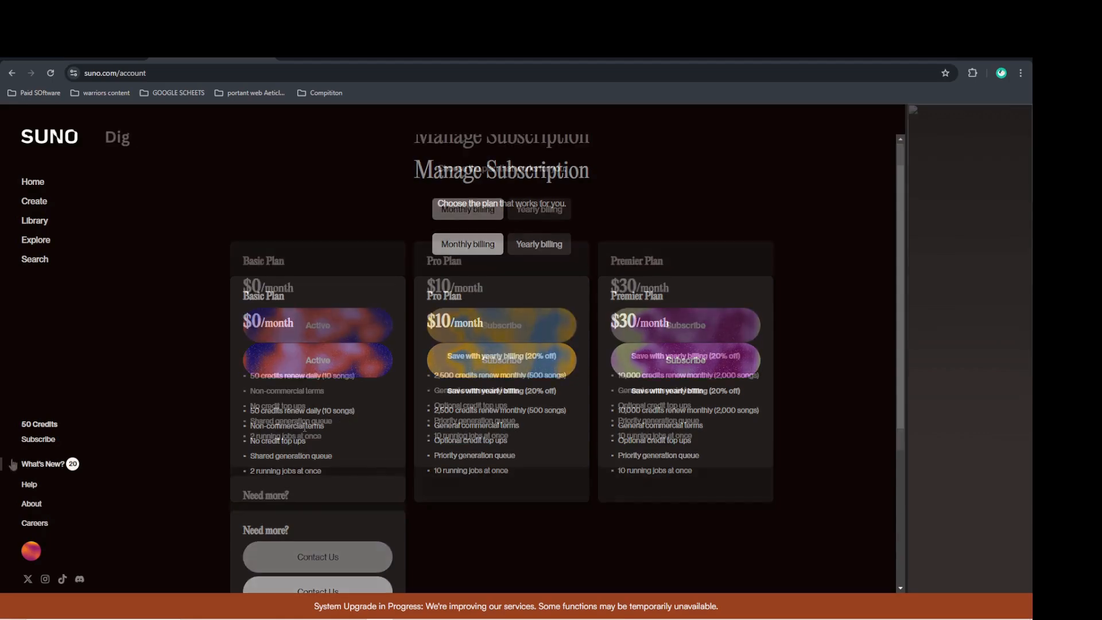
pyautogui.click(43, 465)
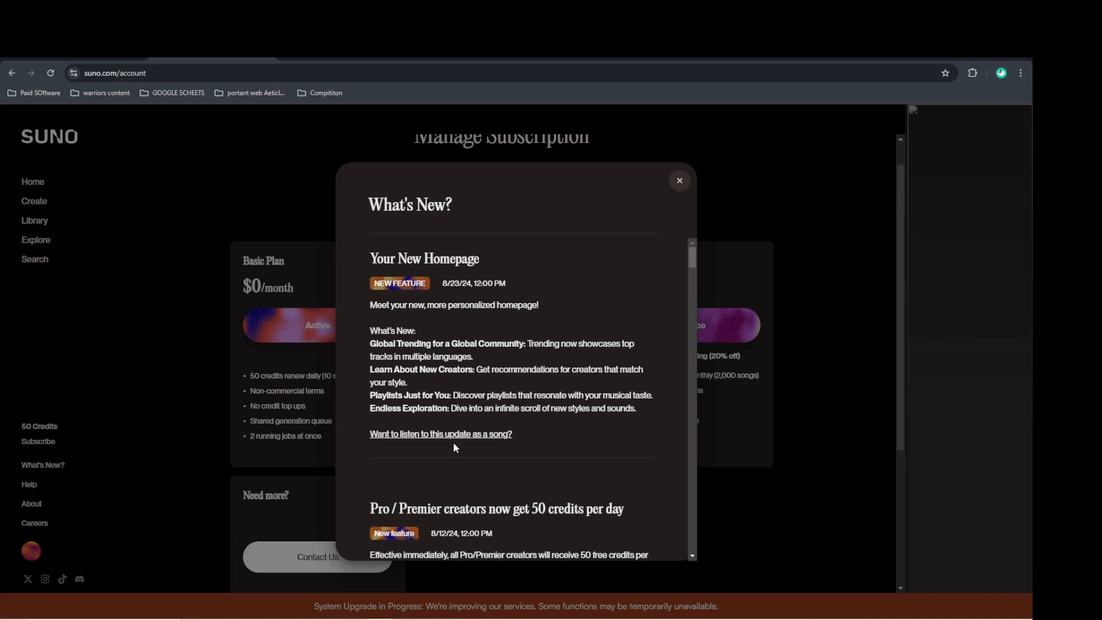
pyautogui.scroll(-1, 455, 447)
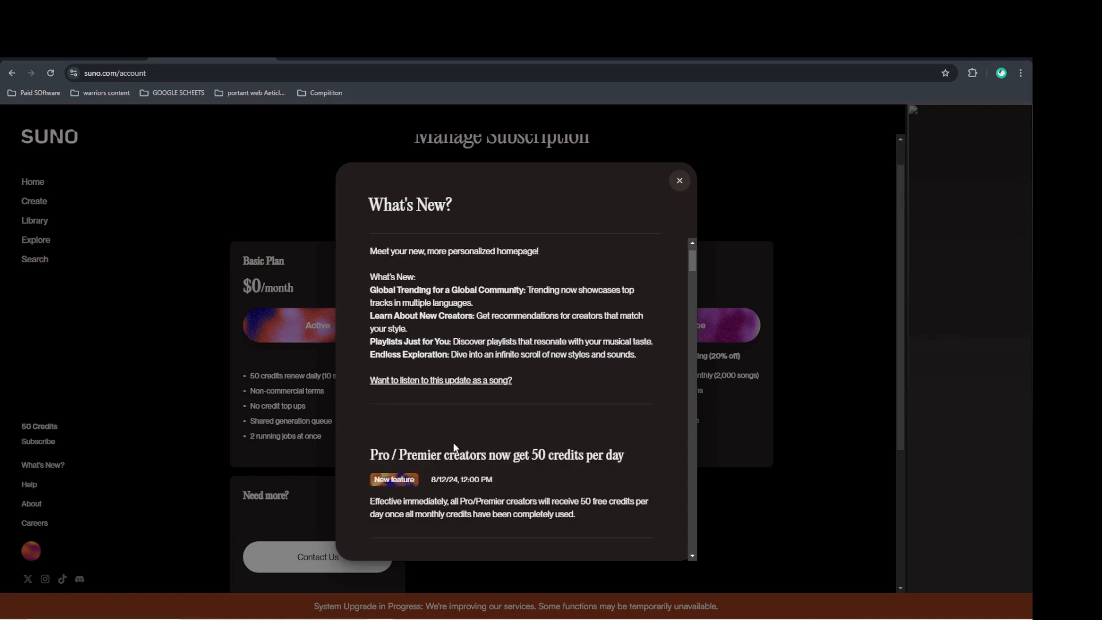
pyautogui.press('Escape')
# Step: Look through the help Knowledge Base topics and return to the Suno app
pyautogui.click(30, 485)
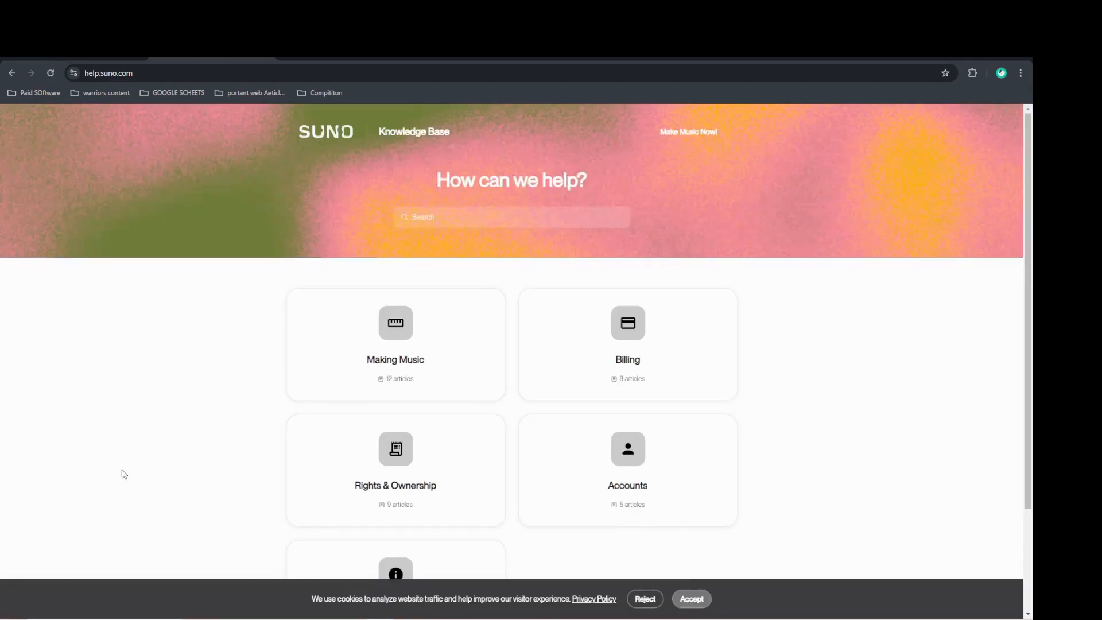
pyautogui.scroll(-2, 123, 474)
pyautogui.hotkey('alt', 'Left')
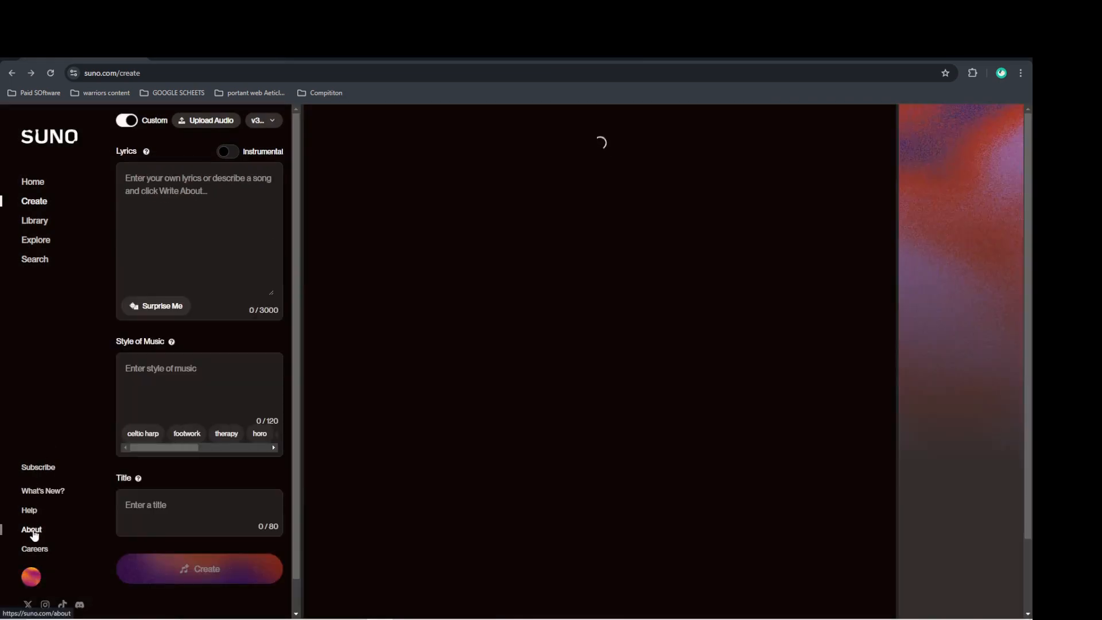
# Step: Open Suno's About page and browse its song prompt examples
pyautogui.click(33, 533)
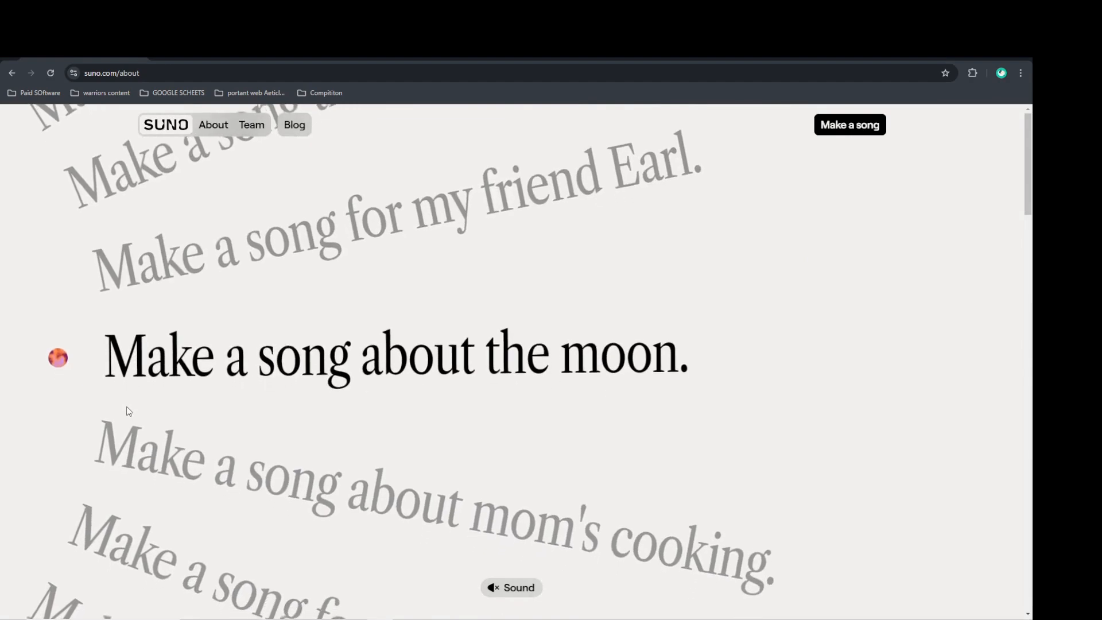
pyautogui.scroll(-3, 129, 411)
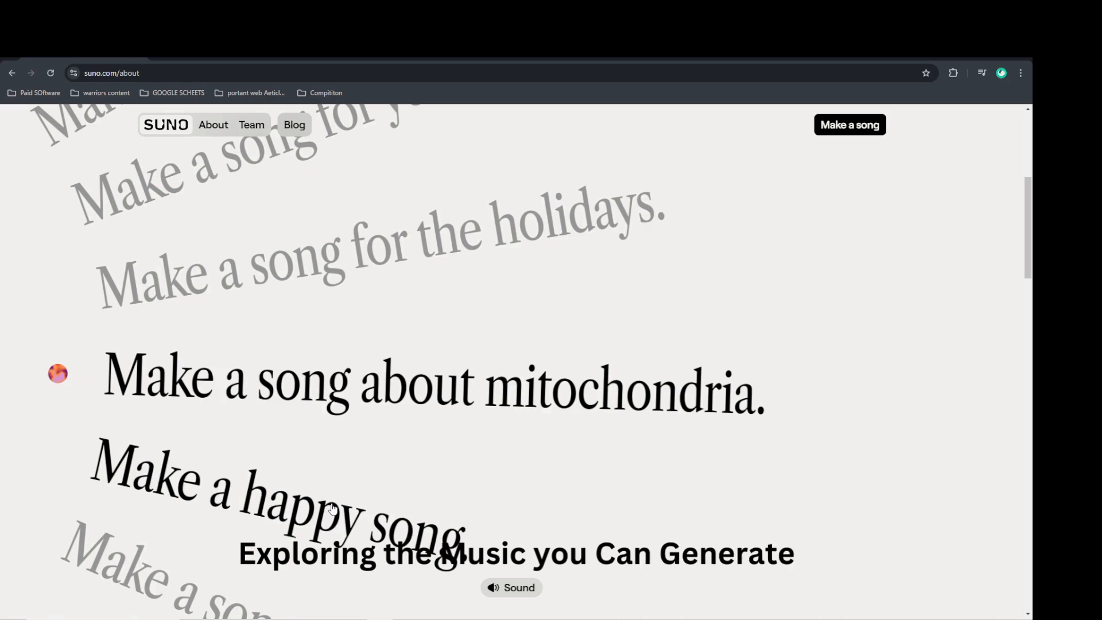
pyautogui.scroll(-1, 333, 508)
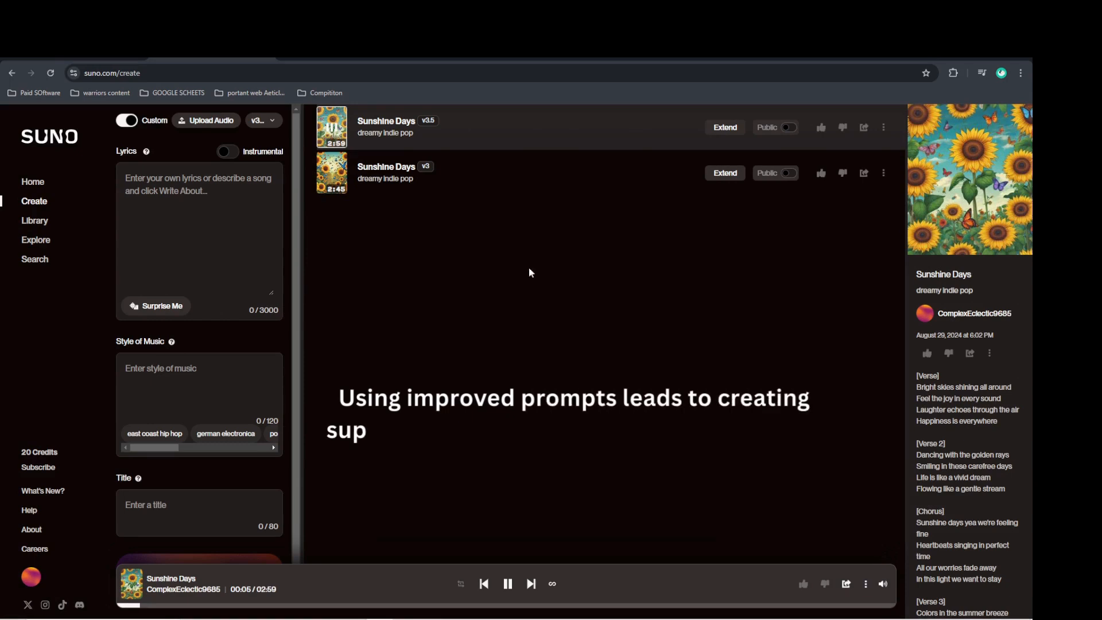
# Step: Raise the system playback volume slightly while Sunshine Days is playing
pyautogui.click(925, 608)
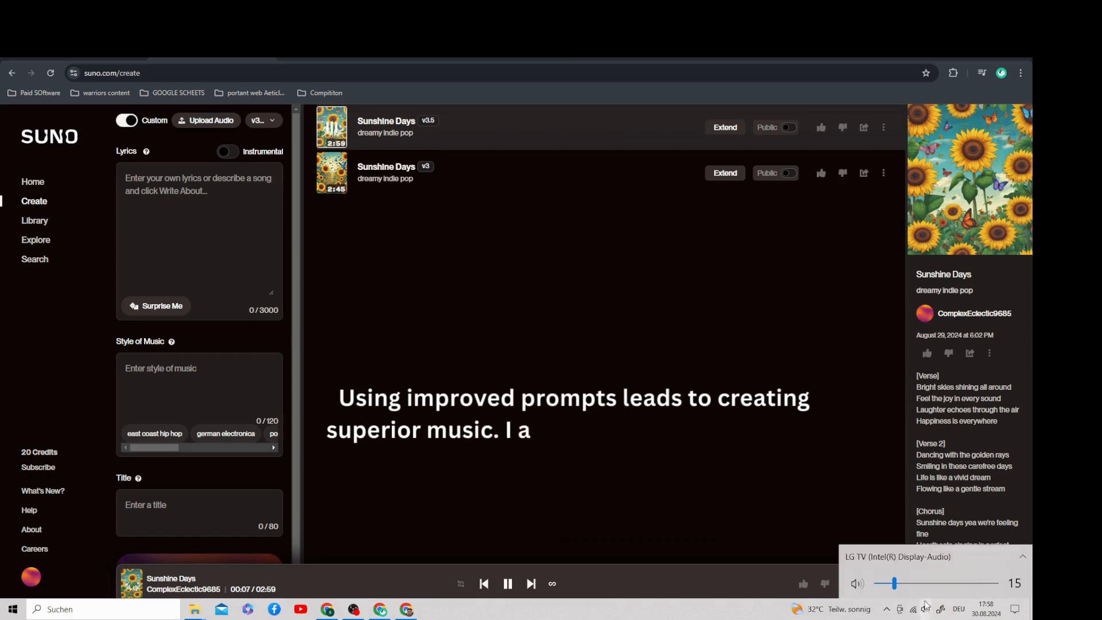
pyautogui.moveTo(893, 585); pyautogui.dragTo(901, 586)
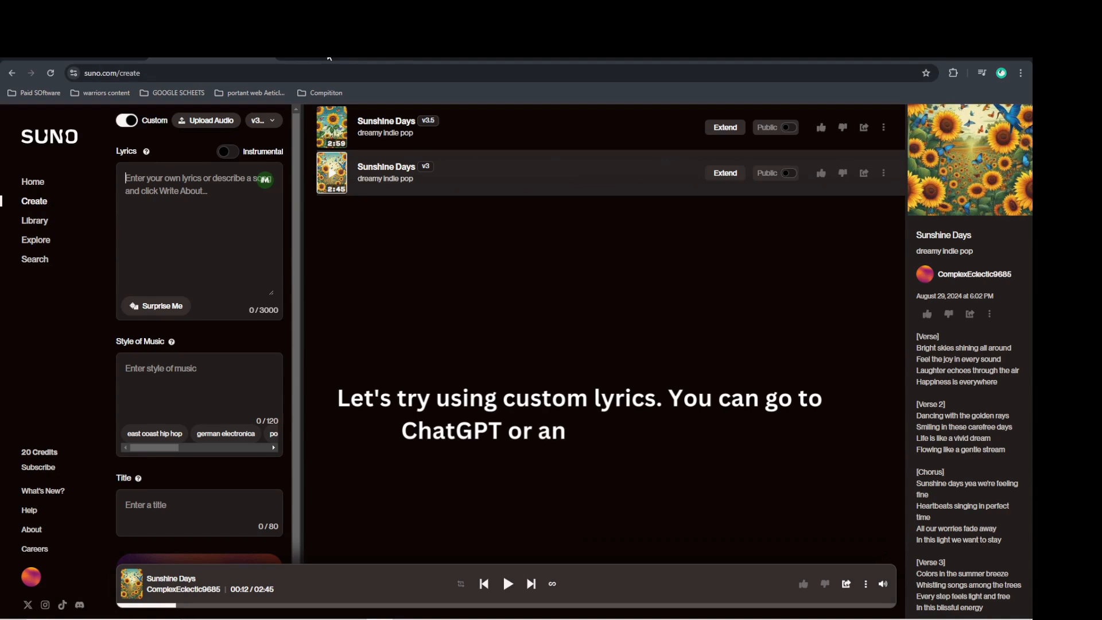
# Step: Copy the Labor Day Anthem lyrics from the ChatGPT conversation and paste them into Suno's custom lyrics
pyautogui.moveTo(329, 58)
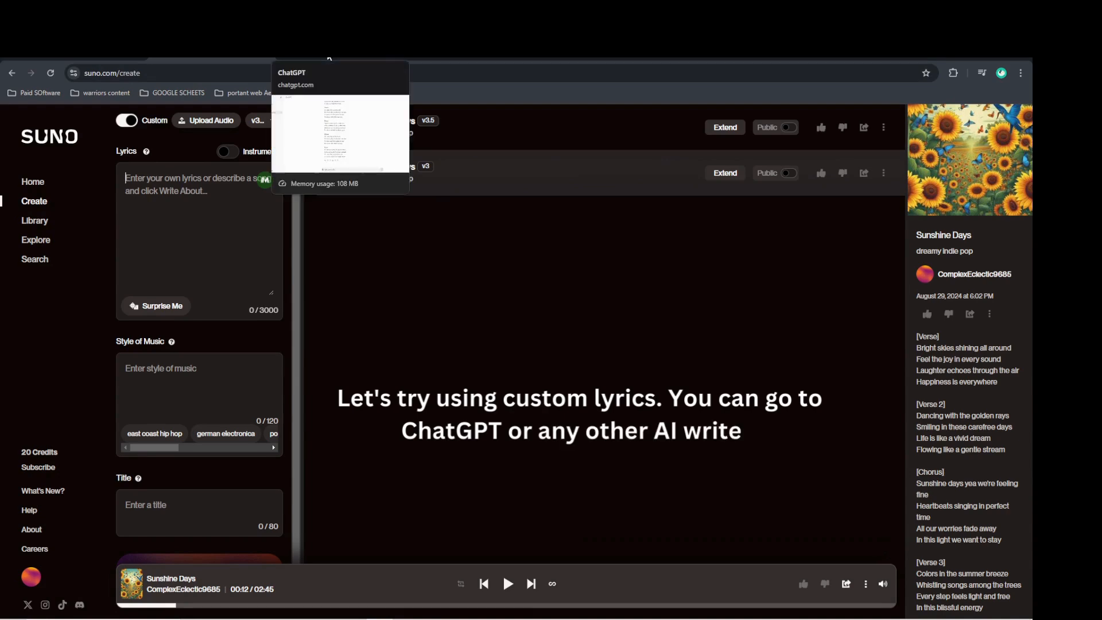
pyautogui.click(329, 58)
pyautogui.scroll(8, 488, 366)
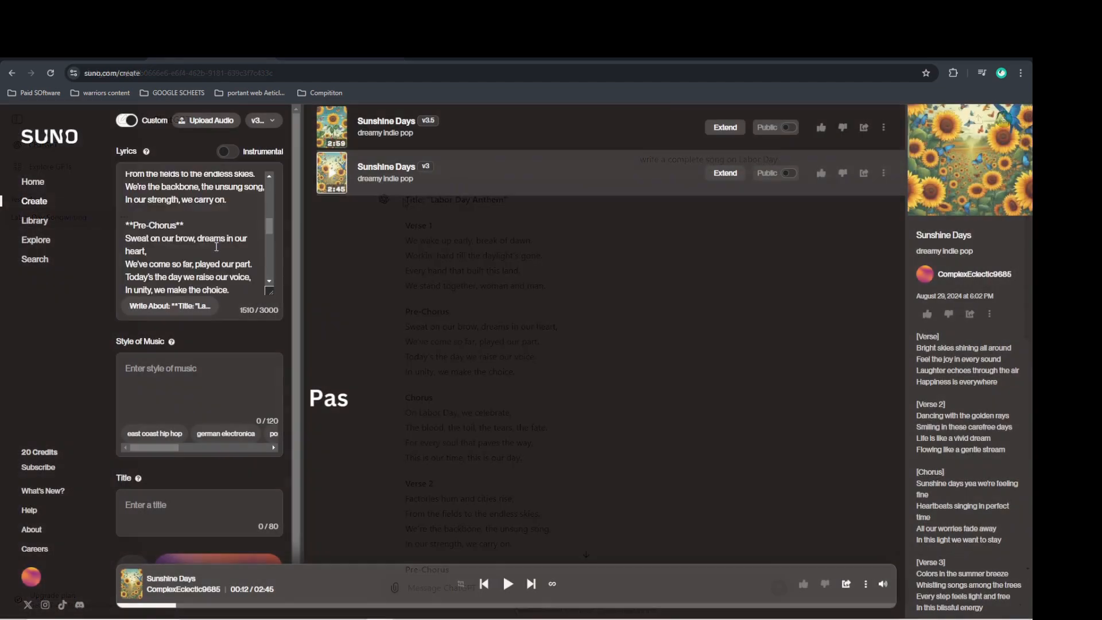
pyautogui.scroll(6, 218, 228)
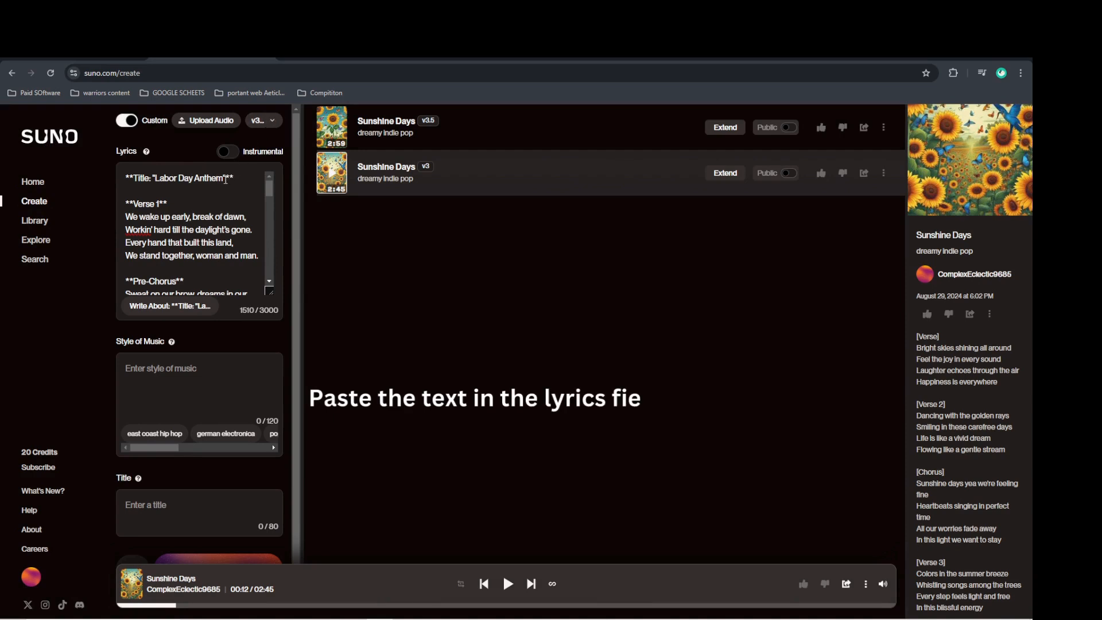
# Step: Title the custom song Labor Day Anthem, copied from the lyrics, and choose east coast hip hop as a music style
pyautogui.moveTo(224, 179); pyautogui.dragTo(156, 182)
pyautogui.hotkey('ctrl', 'c')
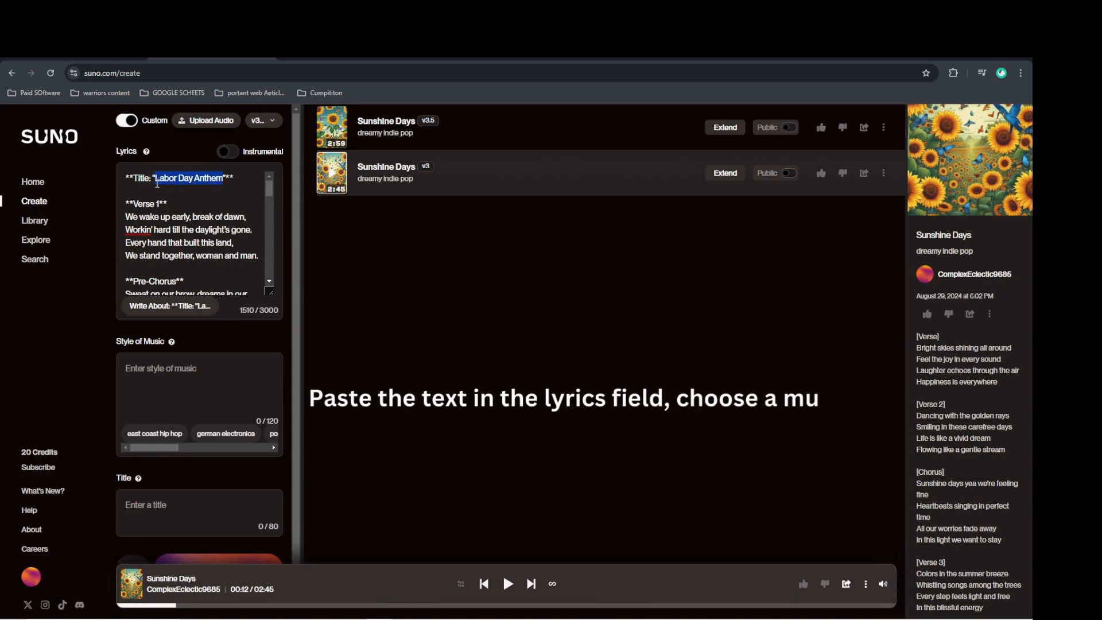
pyautogui.click(161, 509)
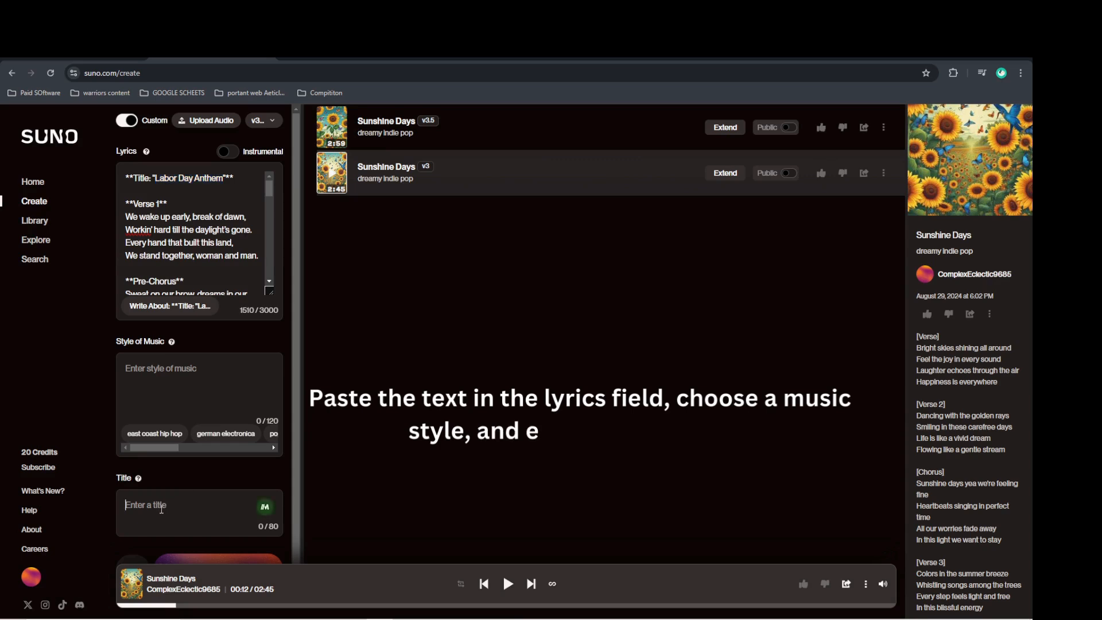
pyautogui.hotkey('ctrl', 'v')
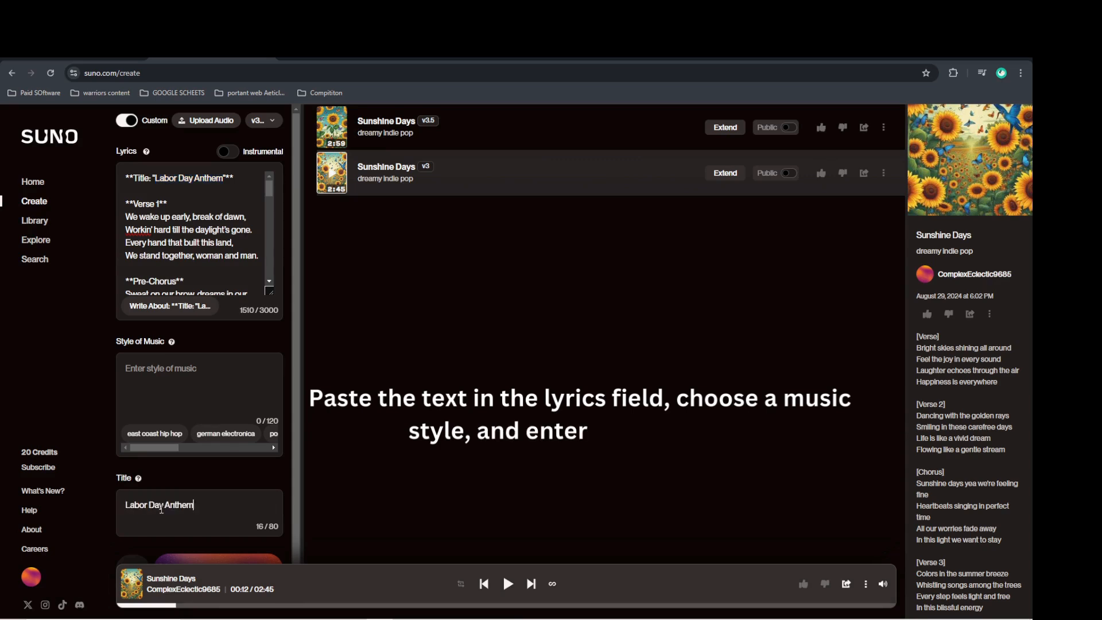
pyautogui.click(155, 376)
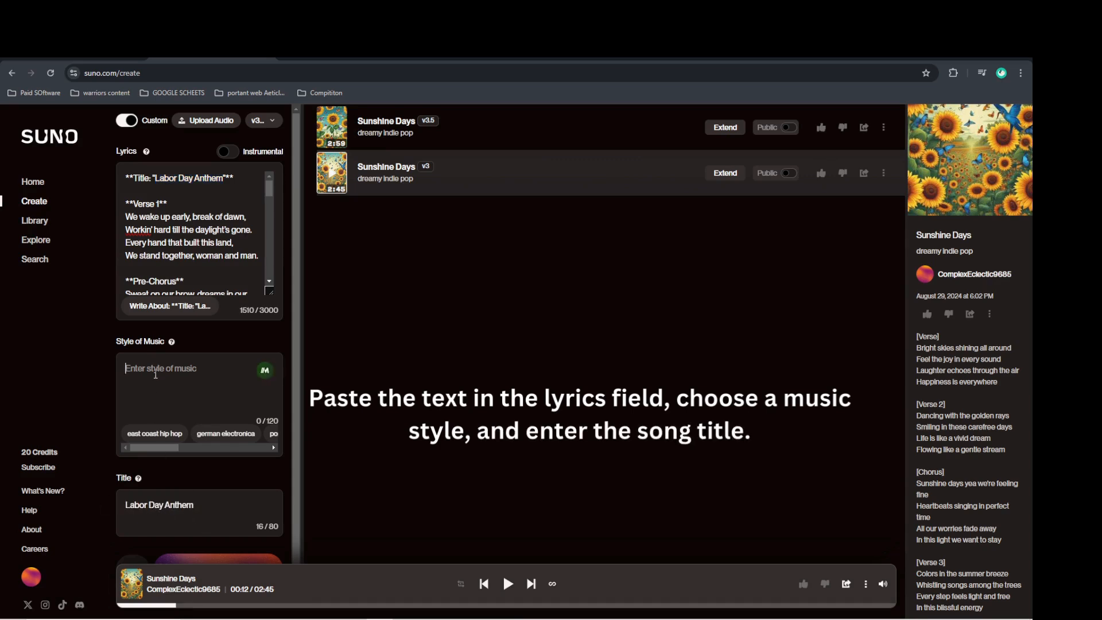
pyautogui.click(154, 434)
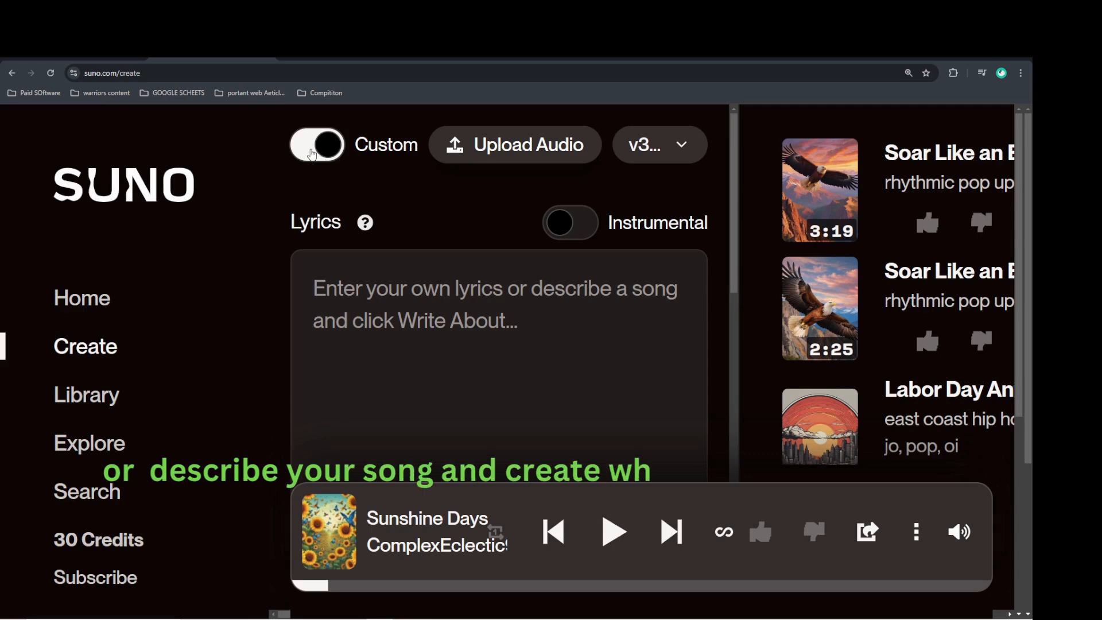
# Step: Turn off custom mode and generate a song from the description: create a song on my favorite bird "Eagle"
pyautogui.click(310, 154)
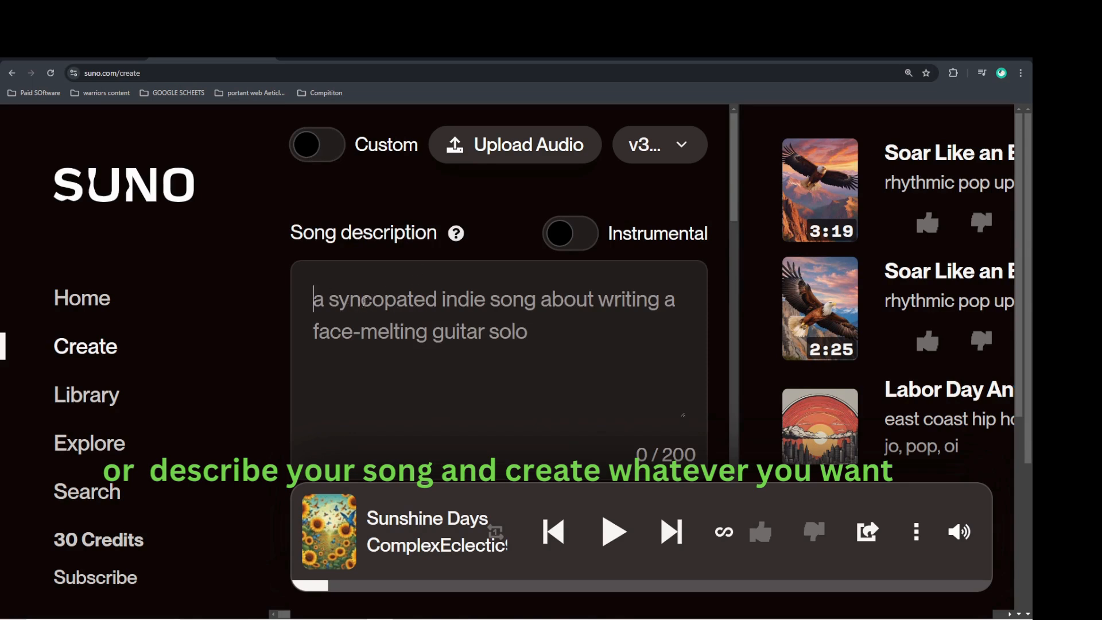
pyautogui.write('crea')
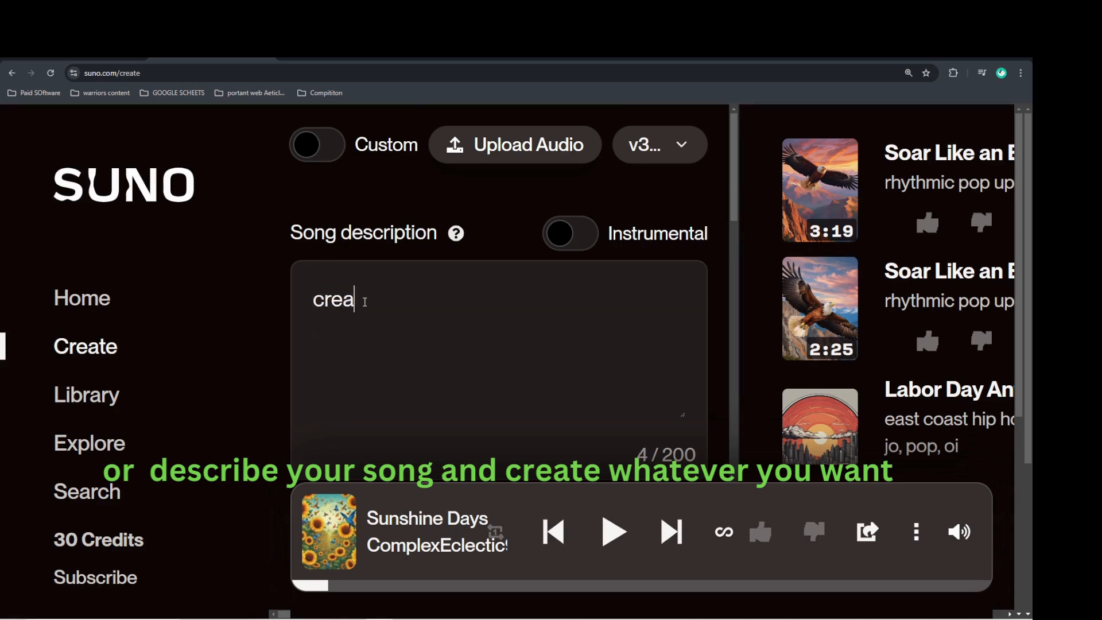
pyautogui.write('te a song ')
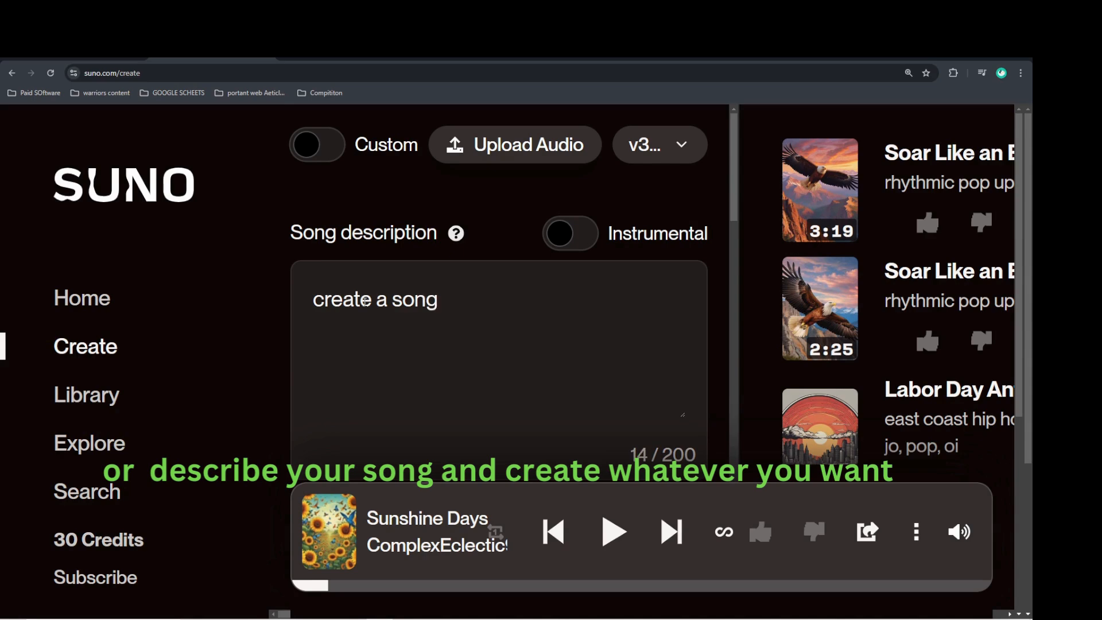
pyautogui.write('for')
pyautogui.press('BackSpace')
pyautogui.press('BackSpace')
pyautogui.press('BackSpace')
pyautogui.write('on my ')
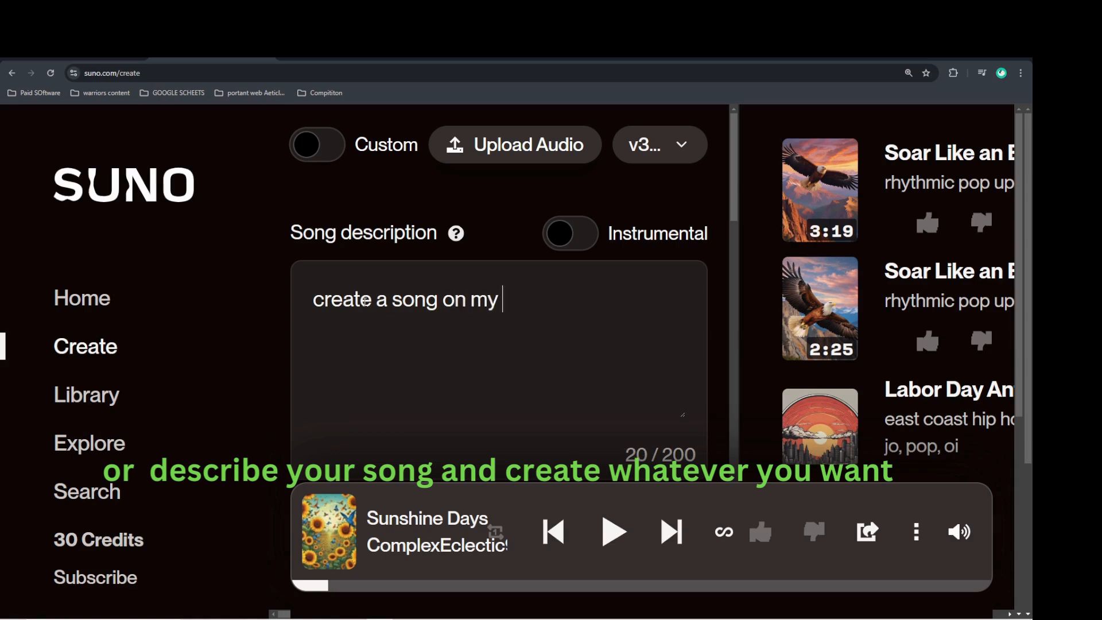
pyautogui.write('favor')
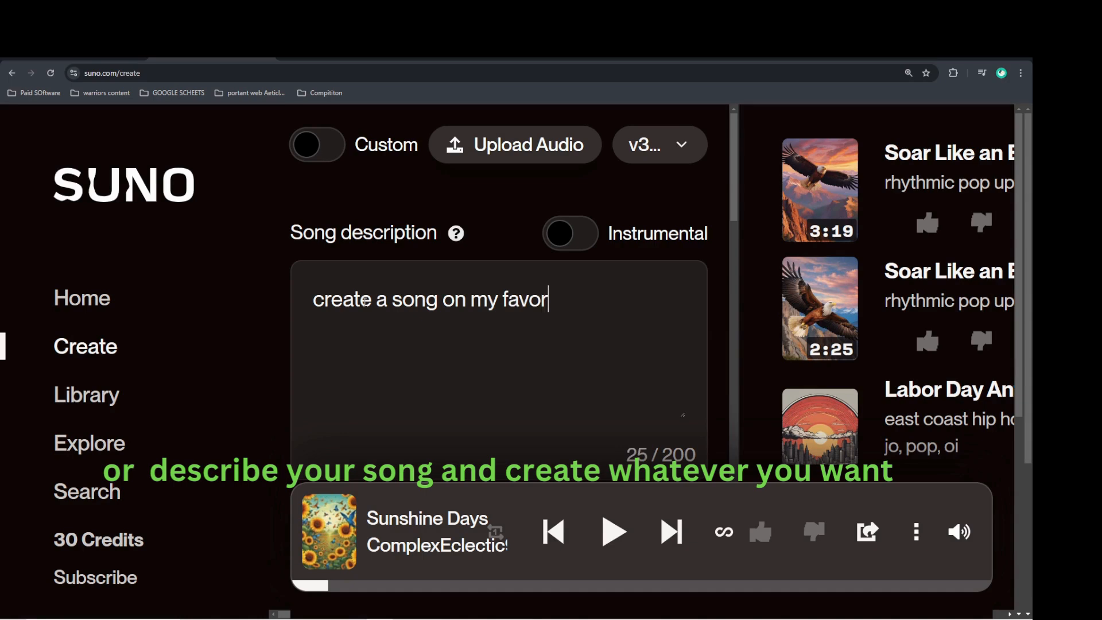
pyautogui.write('ite bird ')
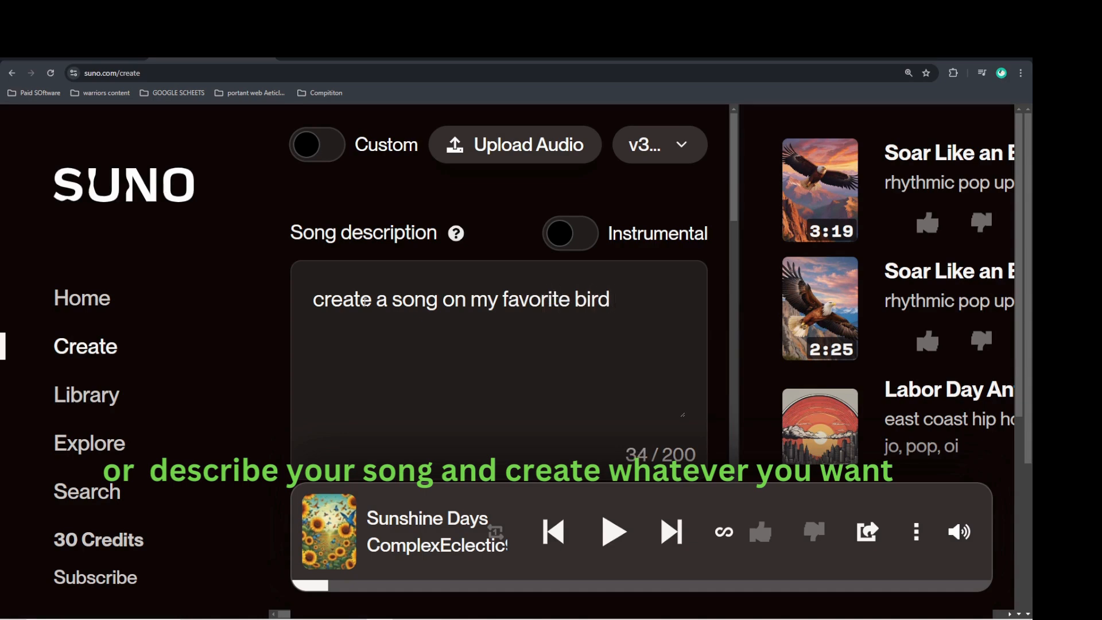
pyautogui.write('"Eagle"')
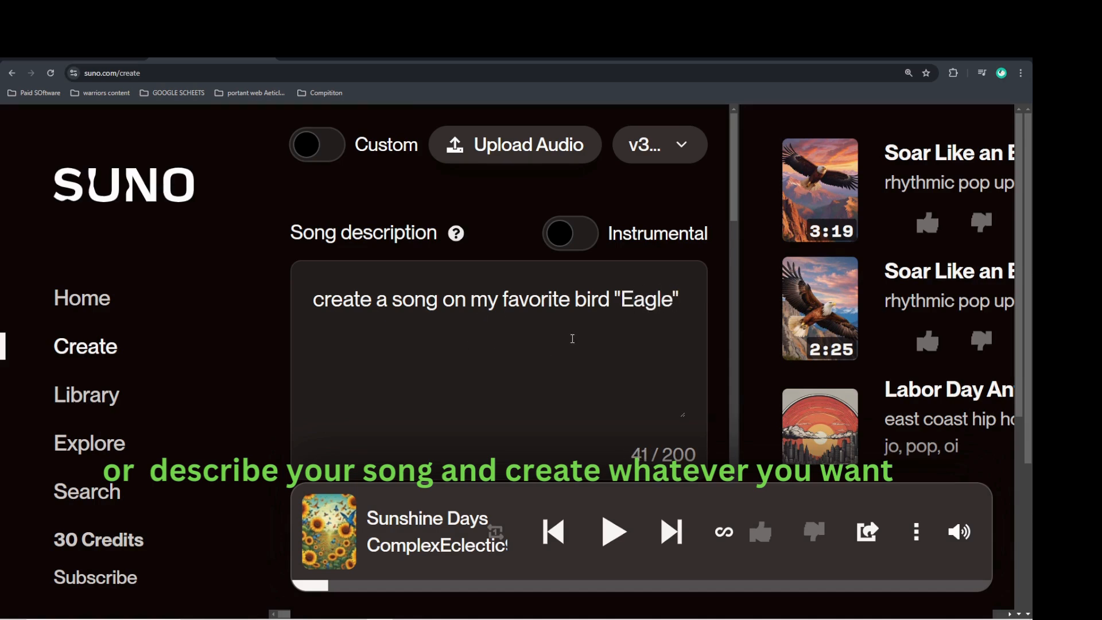
pyautogui.scroll(-3, 555, 397)
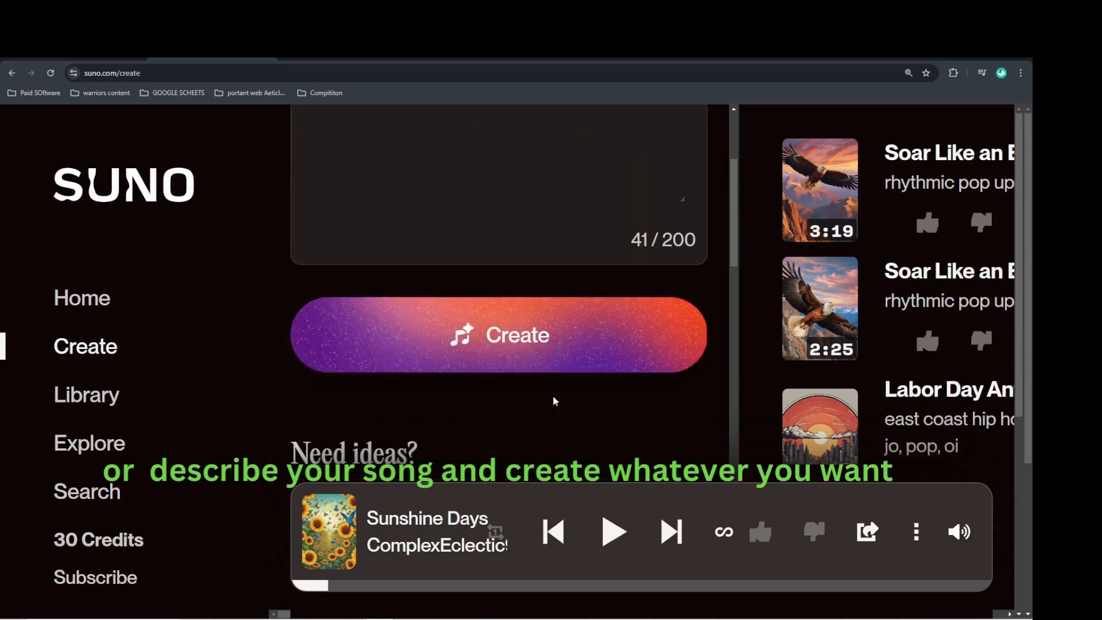
pyautogui.click(514, 347)
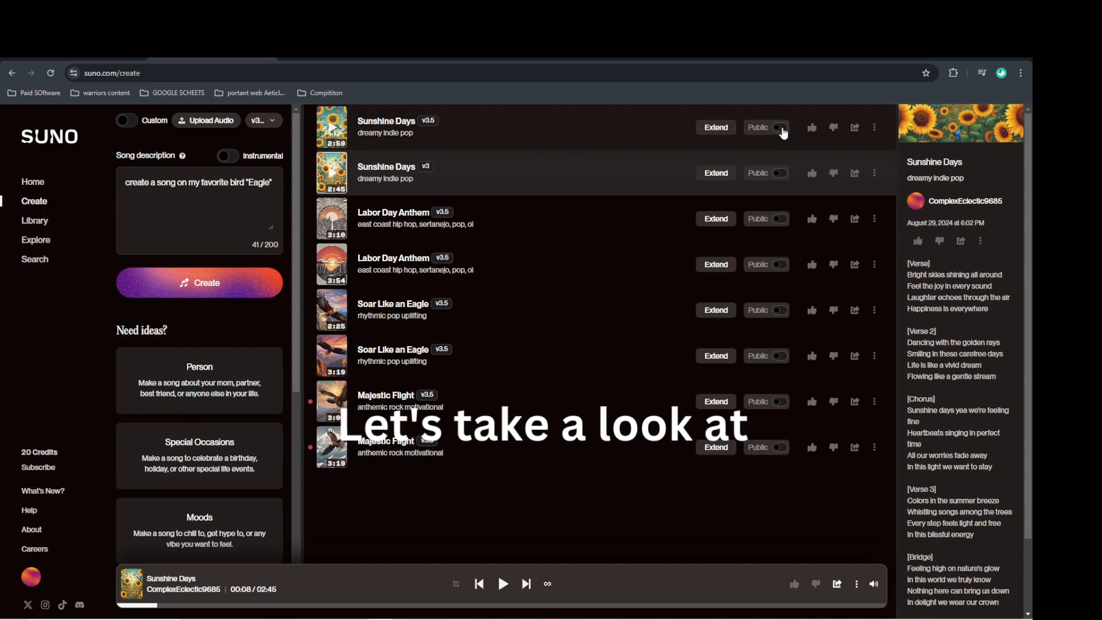
# Step: Make the v3.5 Sunshine Days song public and extend it from 02:59 with surprise lyrics in the dreamy indie pop style
pyautogui.click(781, 128)
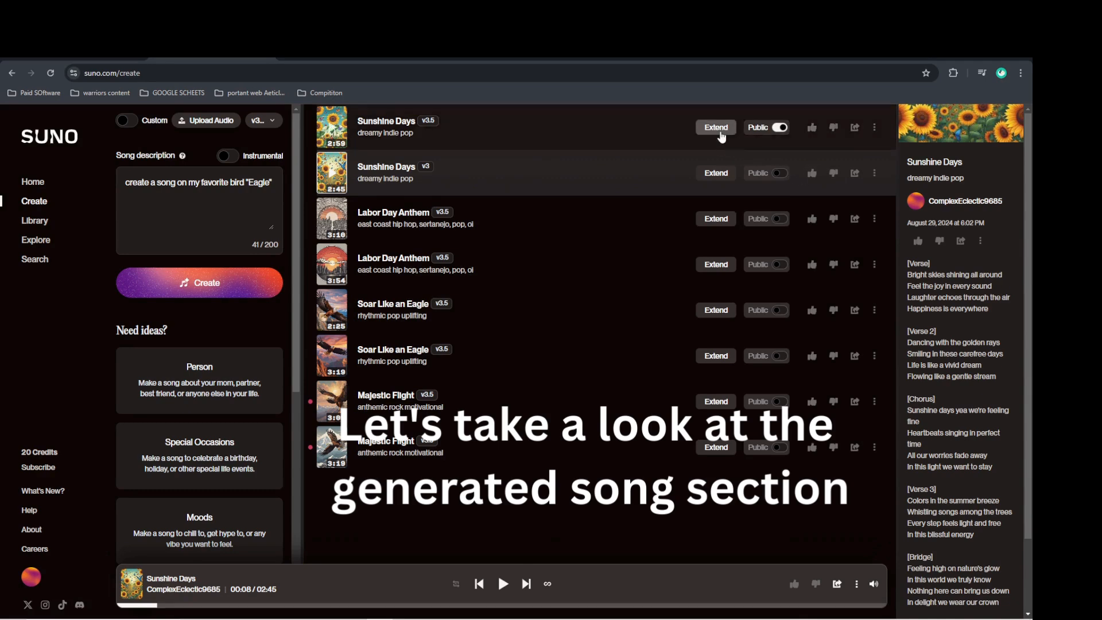
pyautogui.click(720, 132)
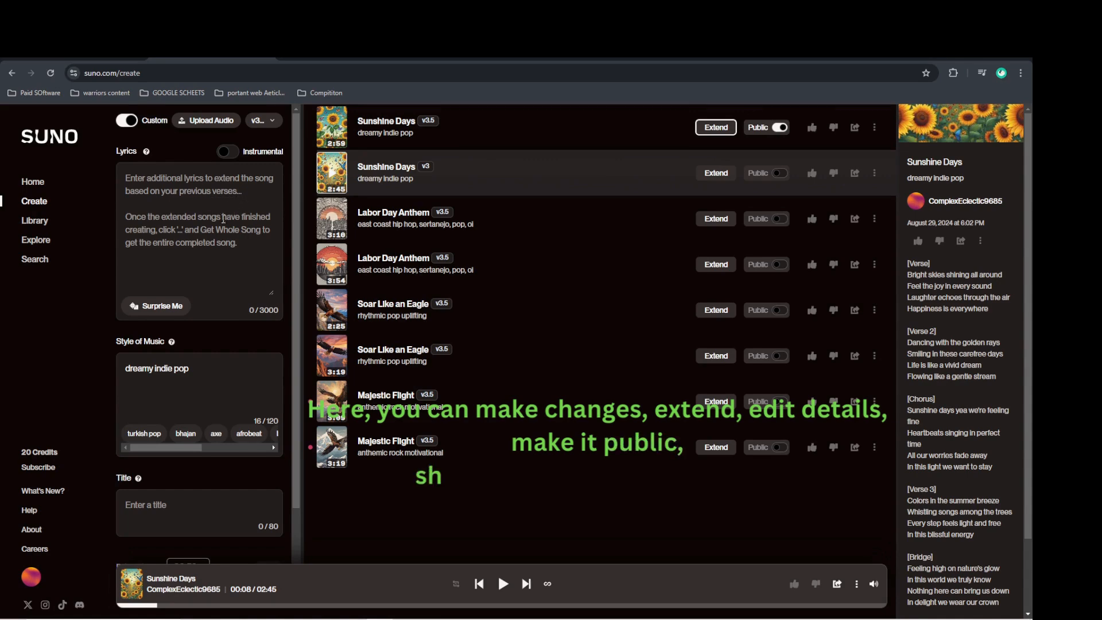
pyautogui.click(154, 307)
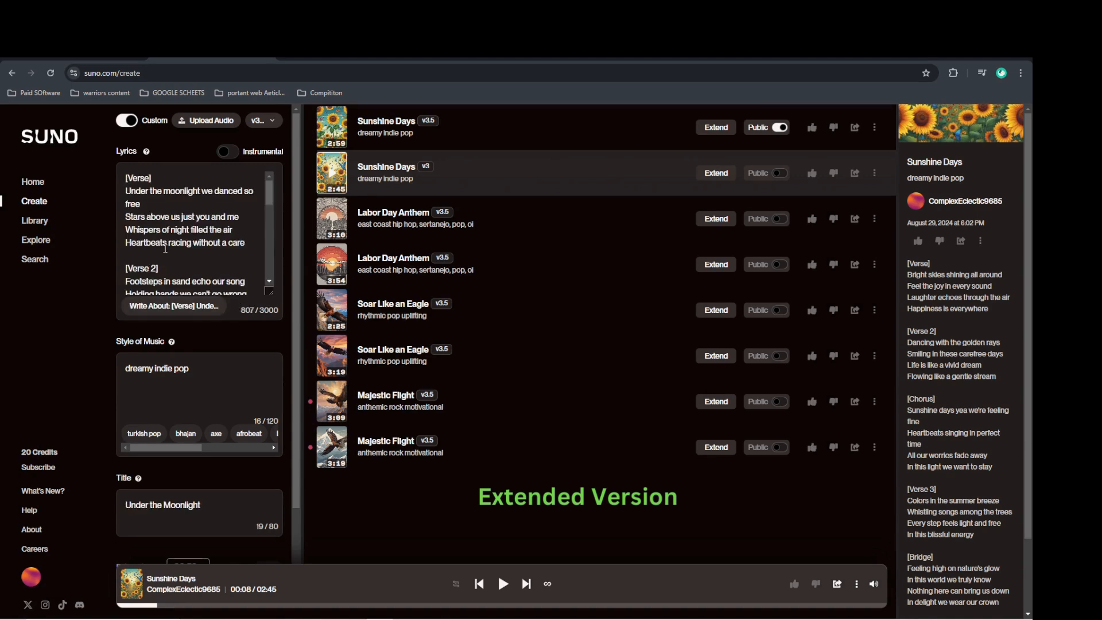
pyautogui.scroll(-10, 168, 239)
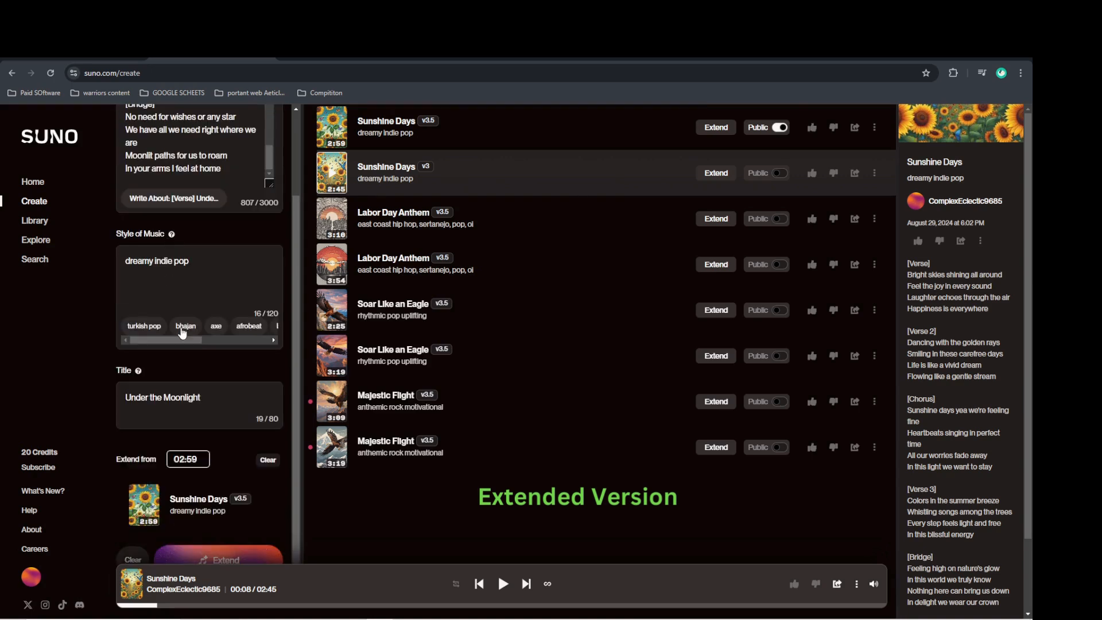
pyautogui.scroll(-1, 182, 332)
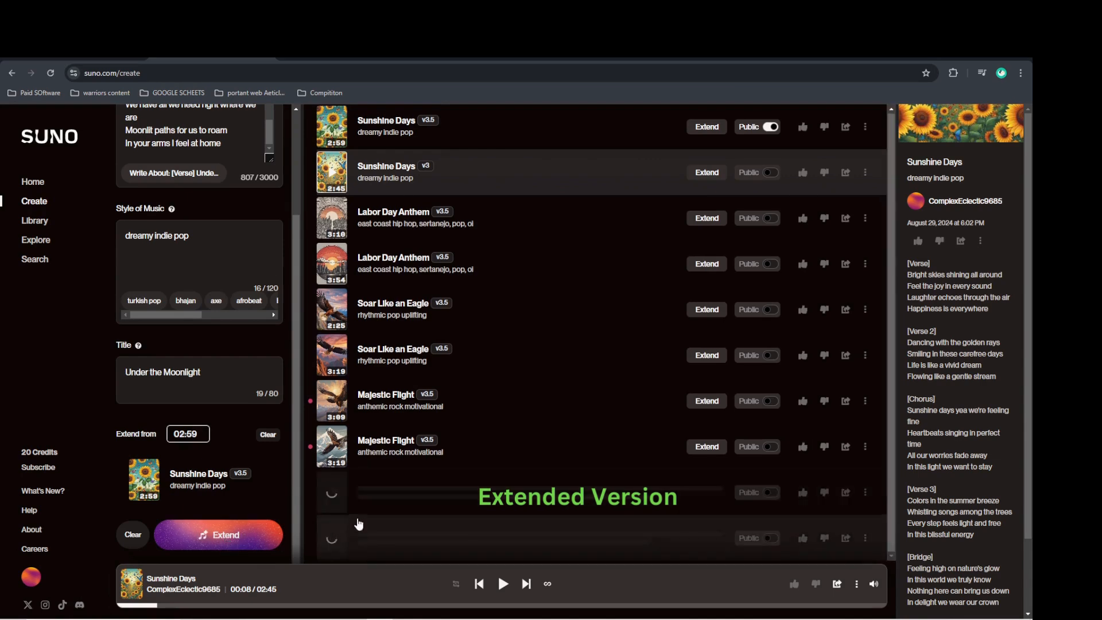
pyautogui.scroll(-2, 503, 405)
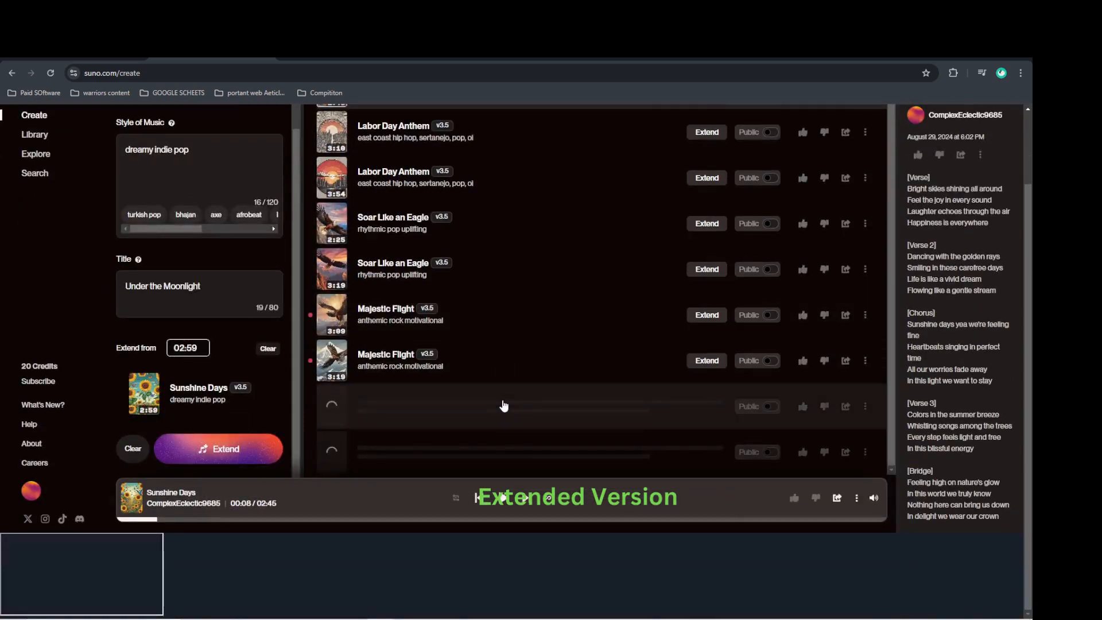
pyautogui.scroll(2, 503, 405)
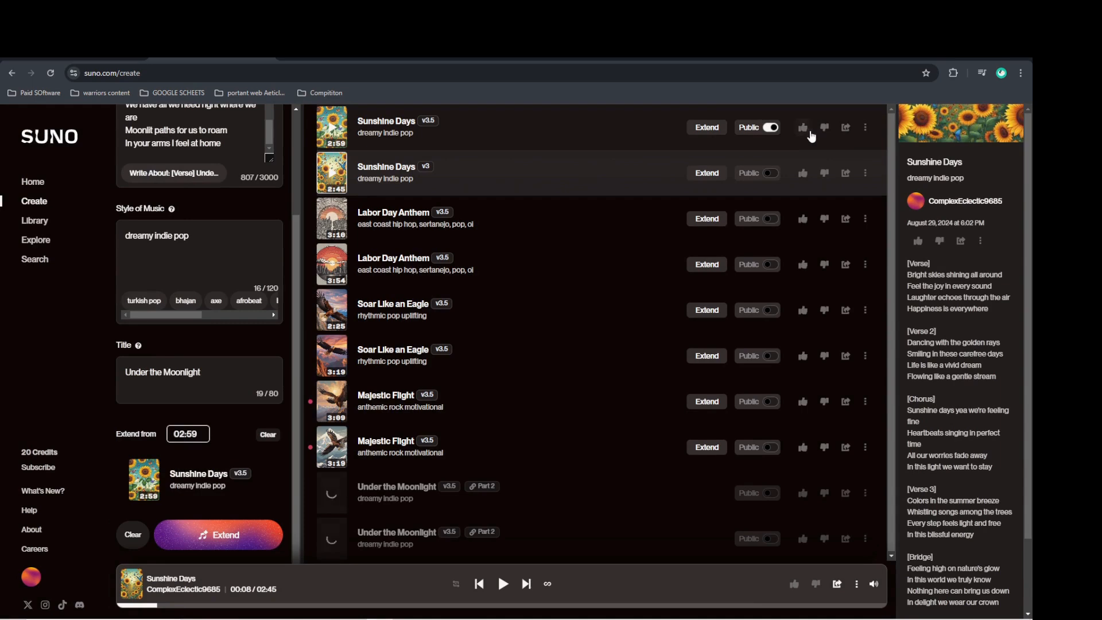
# Step: Like the v3.5 Sunshine Days song and rename it Sunny Days in its song details
pyautogui.click(803, 130)
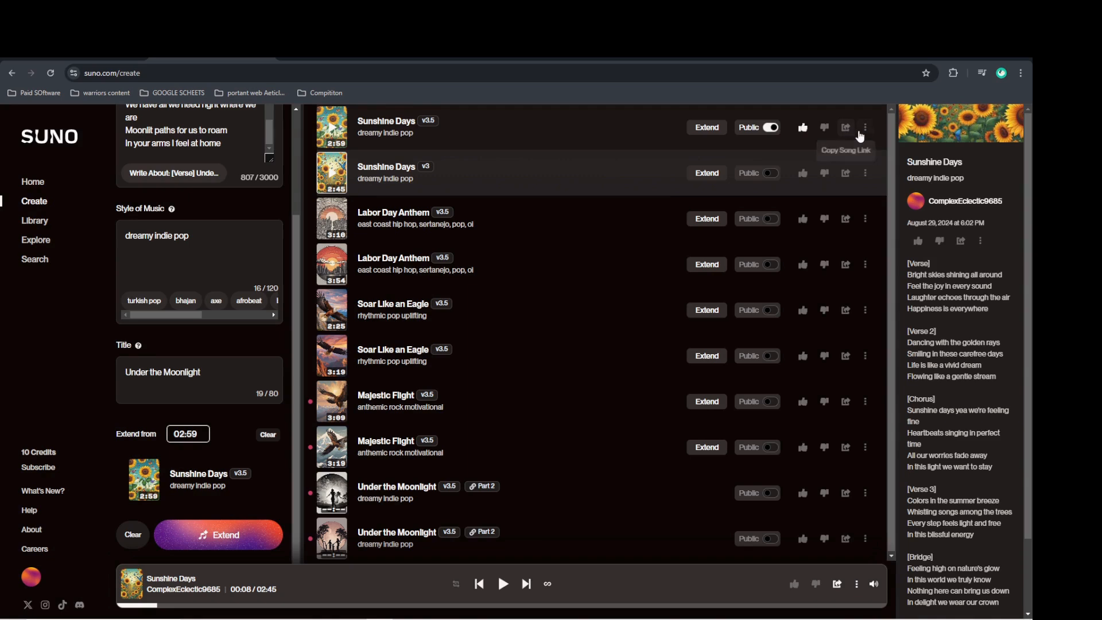
pyautogui.click(866, 131)
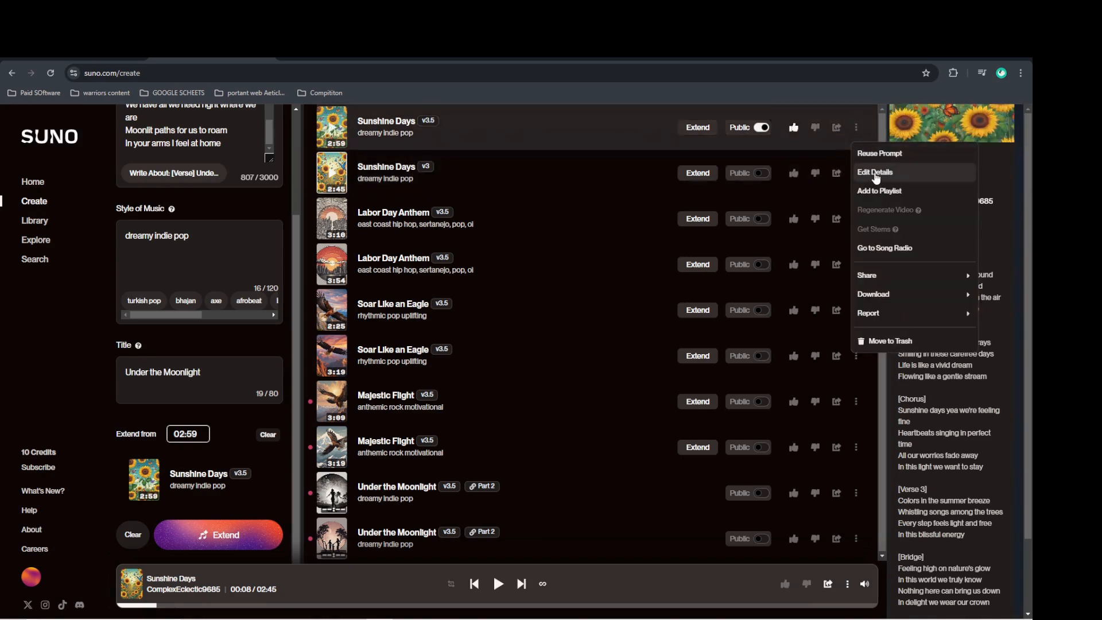
pyautogui.click(875, 175)
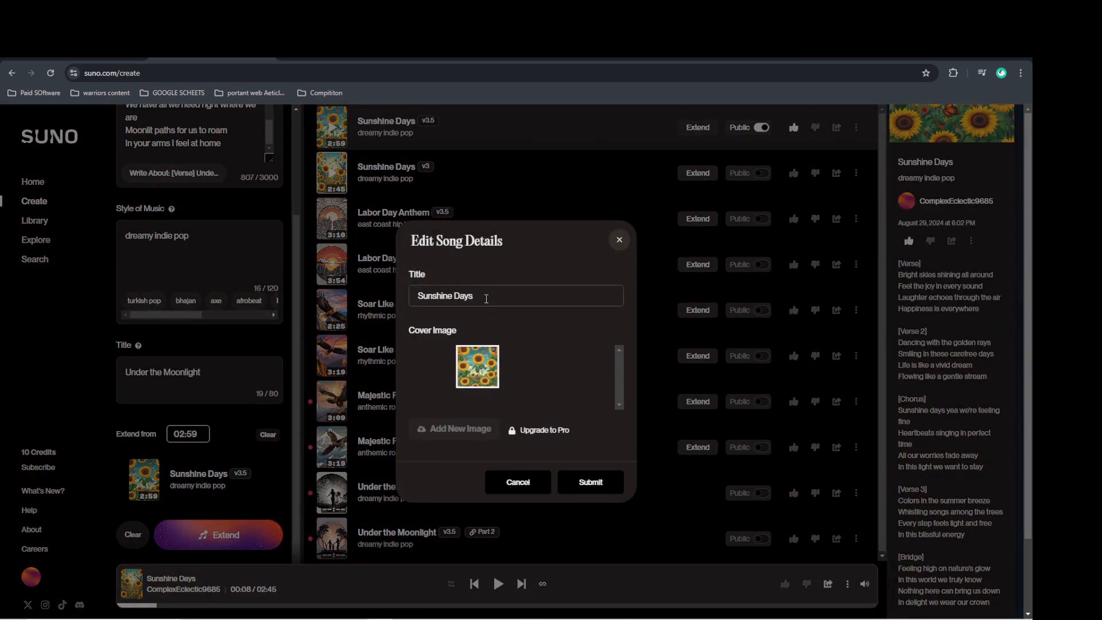
pyautogui.click(487, 298)
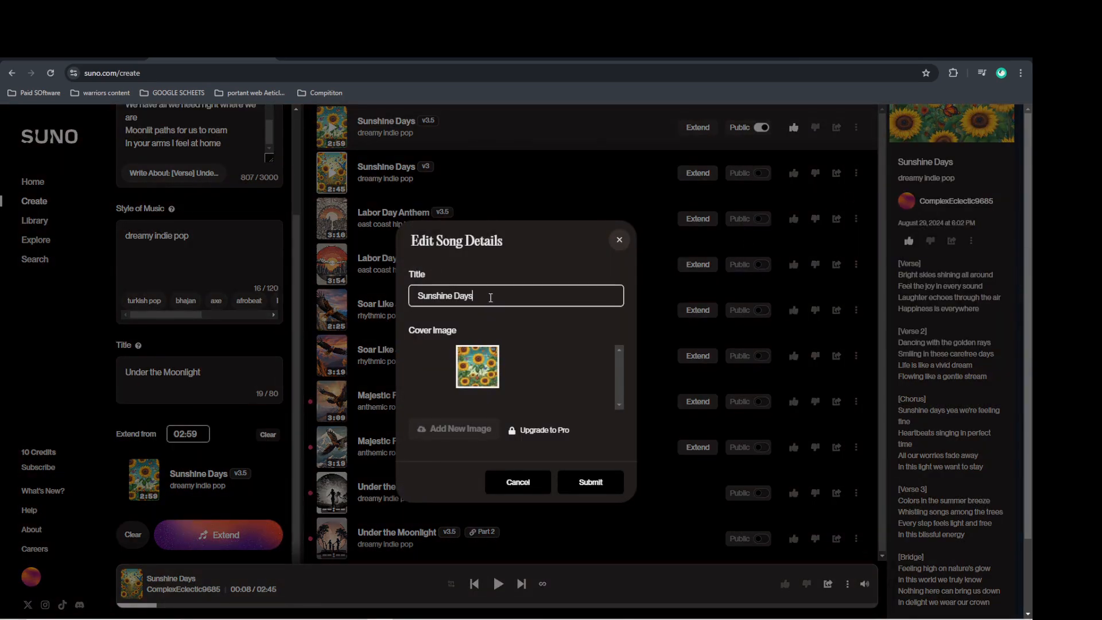
pyautogui.moveTo(470, 296); pyautogui.dragTo(383, 309)
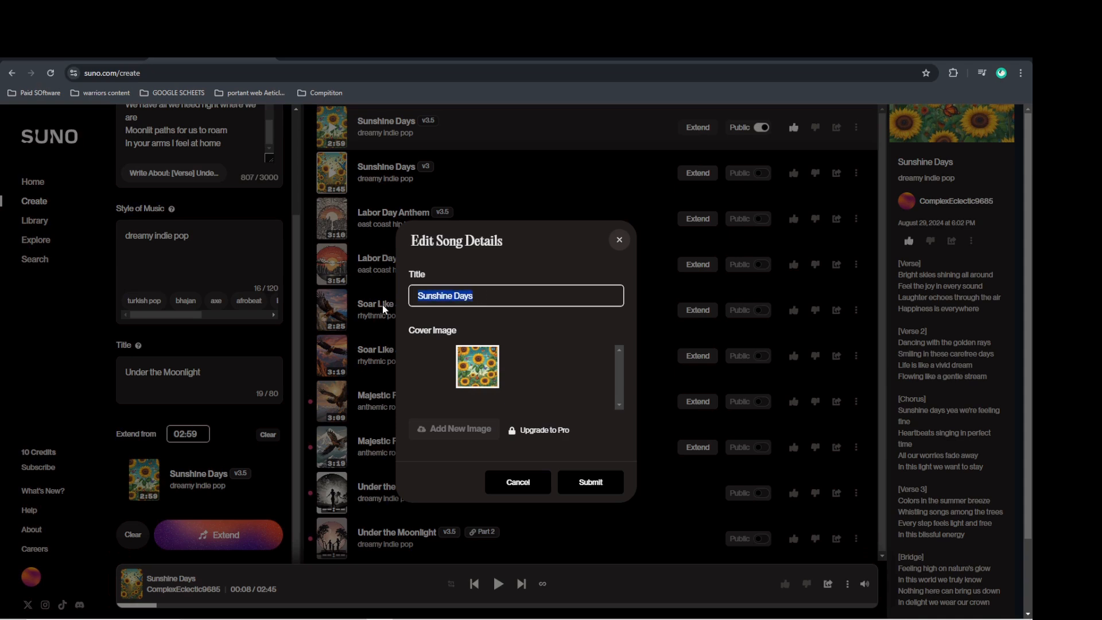
pyautogui.write('Sunny D')
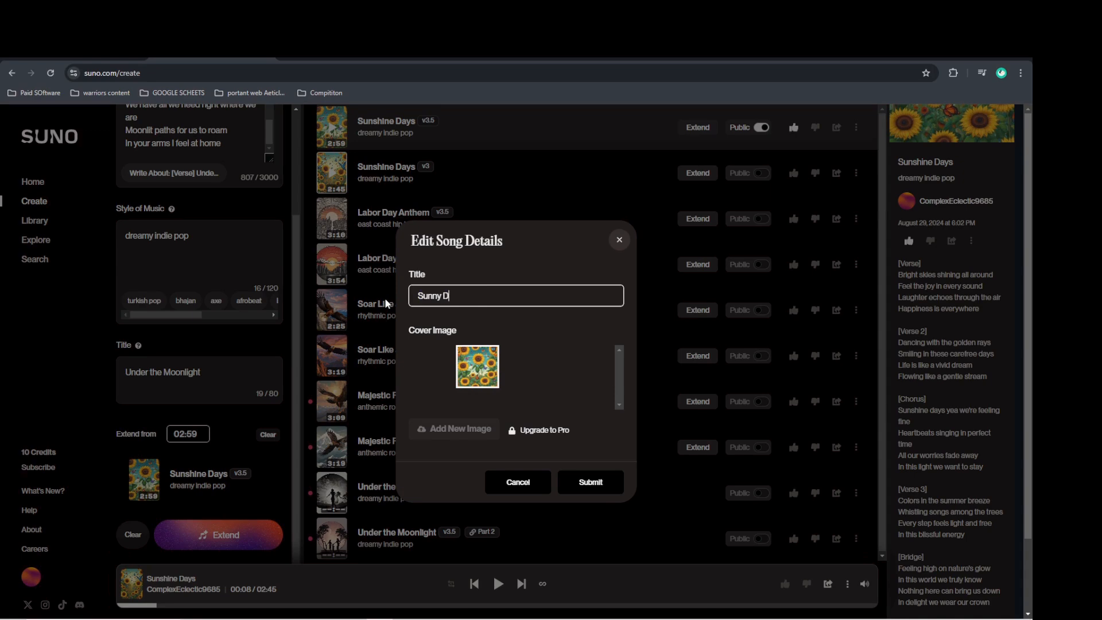
pyautogui.click(588, 485)
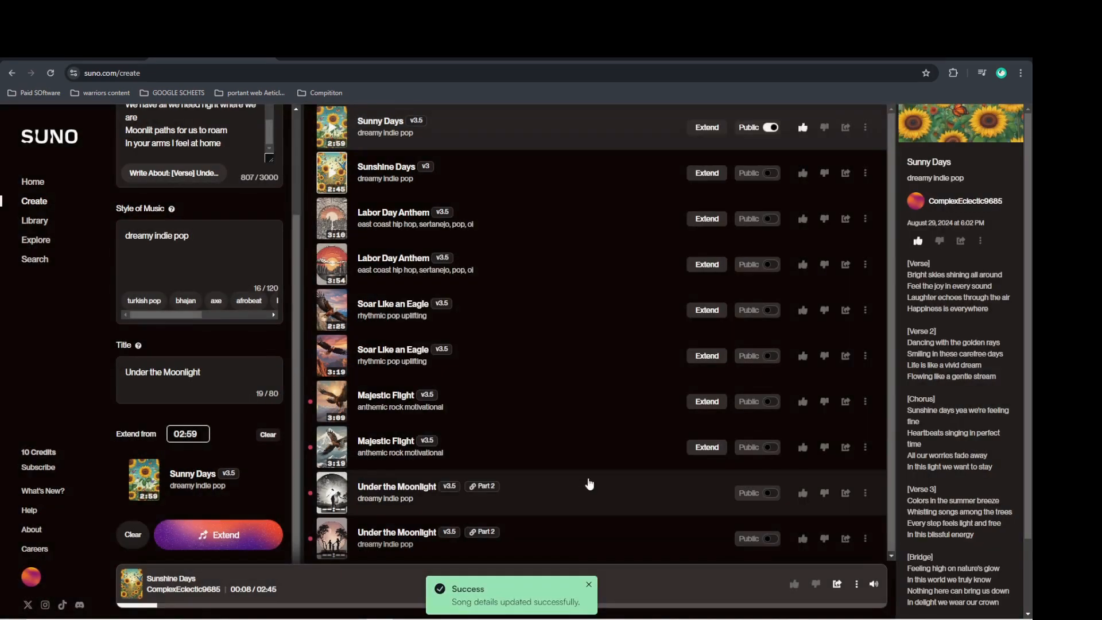
# Step: View the social and email sharing options for the Sunny Days song, then close them without sharing
pyautogui.click(865, 129)
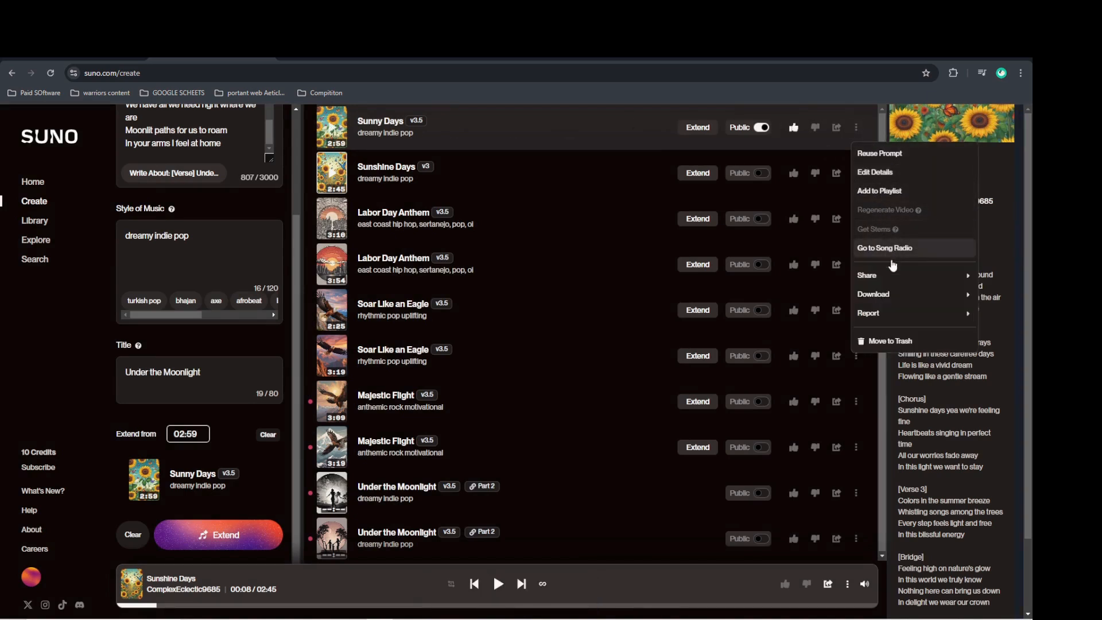
pyautogui.moveTo(878, 294)
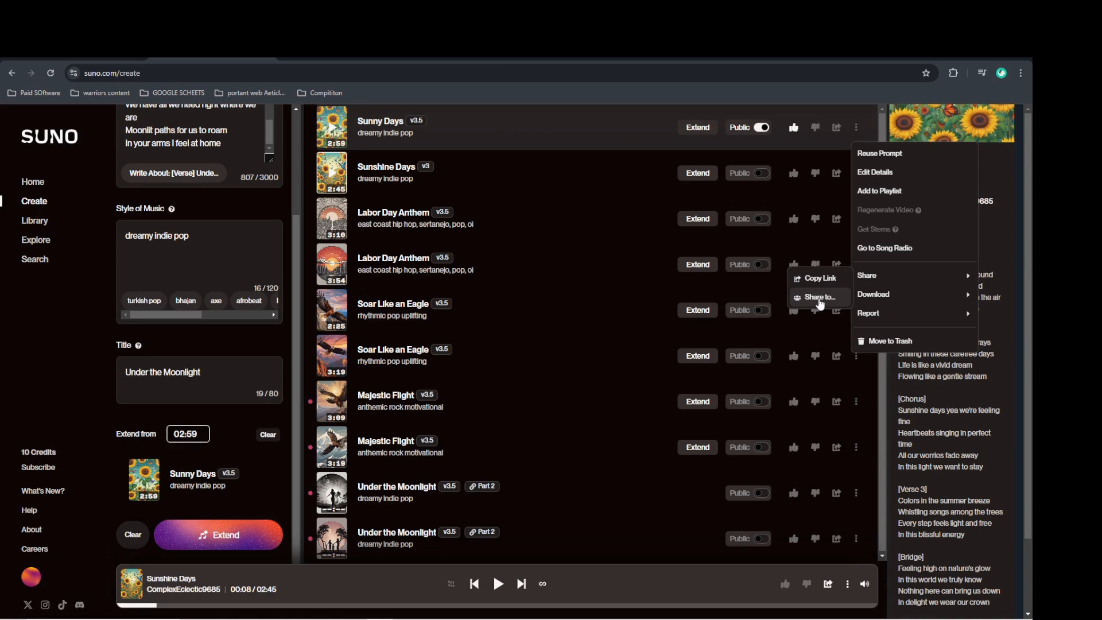
pyautogui.click(819, 298)
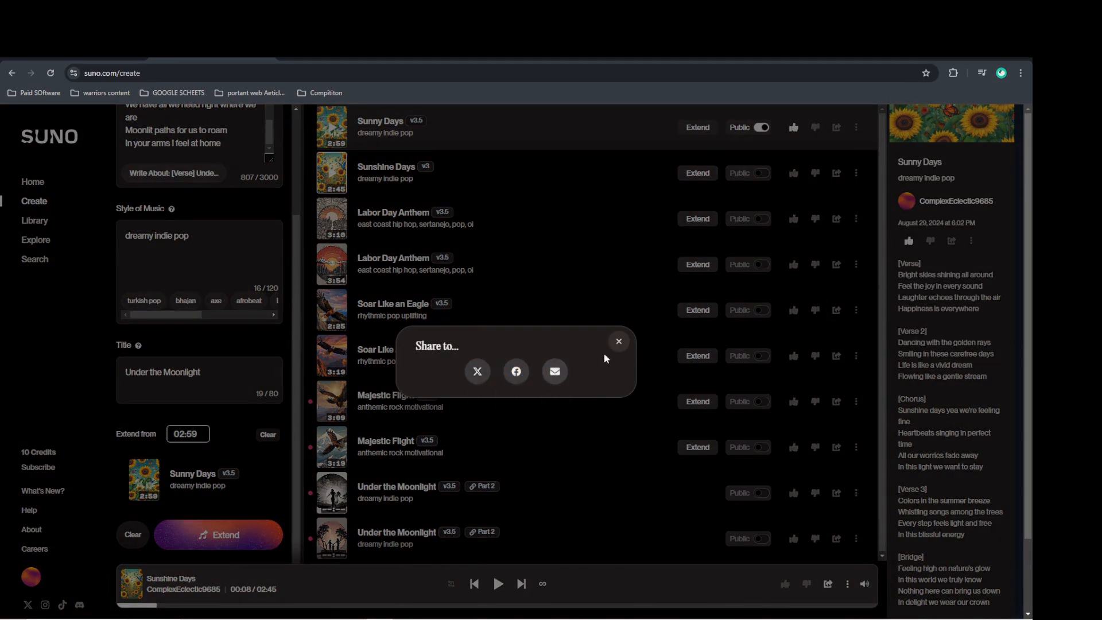
pyautogui.click(618, 343)
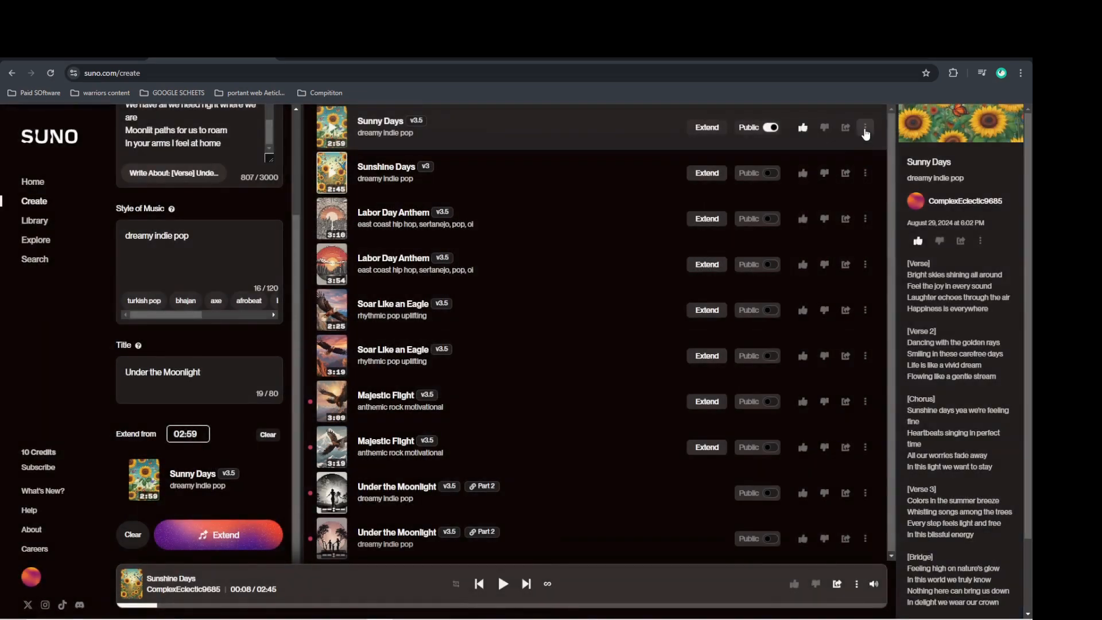
# Step: Examine the reporting options available for the Sunny Days song, then dismiss them without reporting anything
pyautogui.click(855, 127)
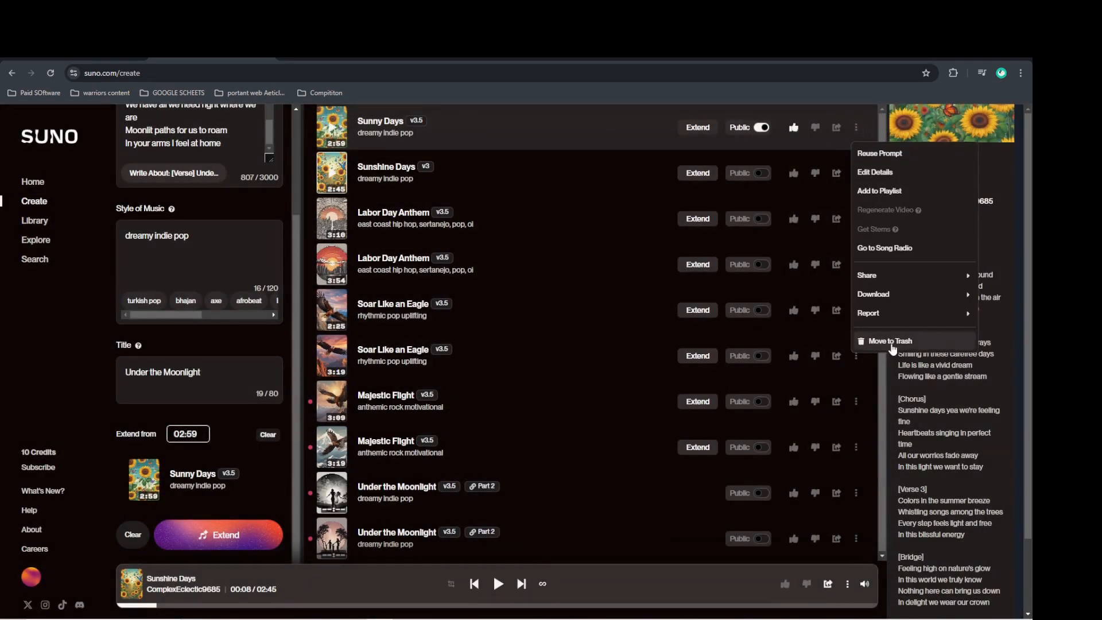
pyautogui.moveTo(876, 316)
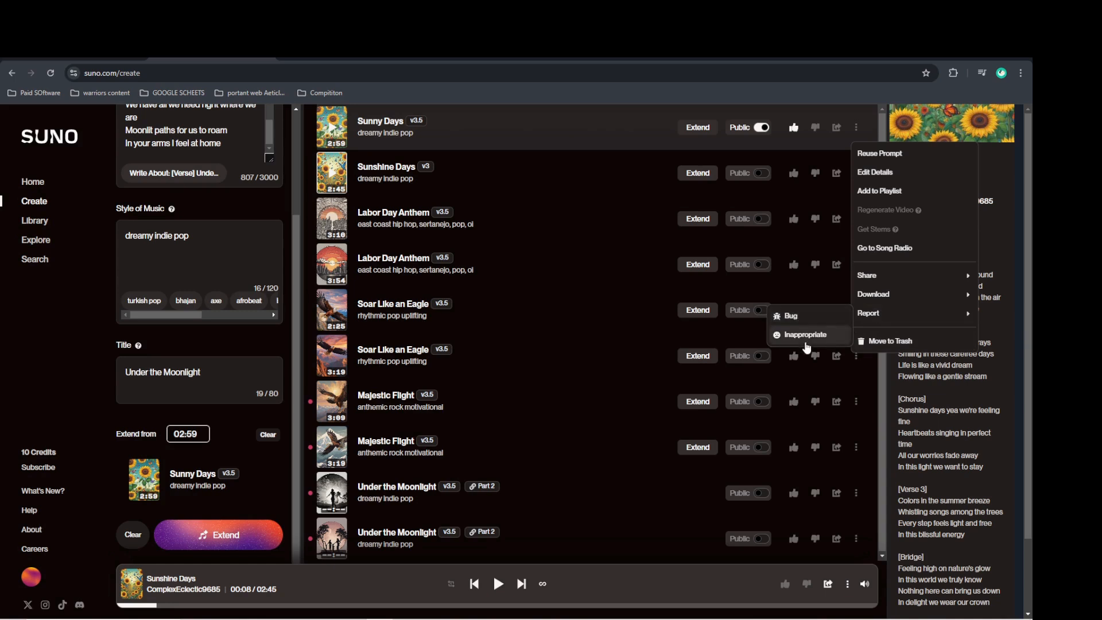
pyautogui.click(588, 245)
# Step: Move the v3 Sunshine Days song to the trash
pyautogui.click(864, 173)
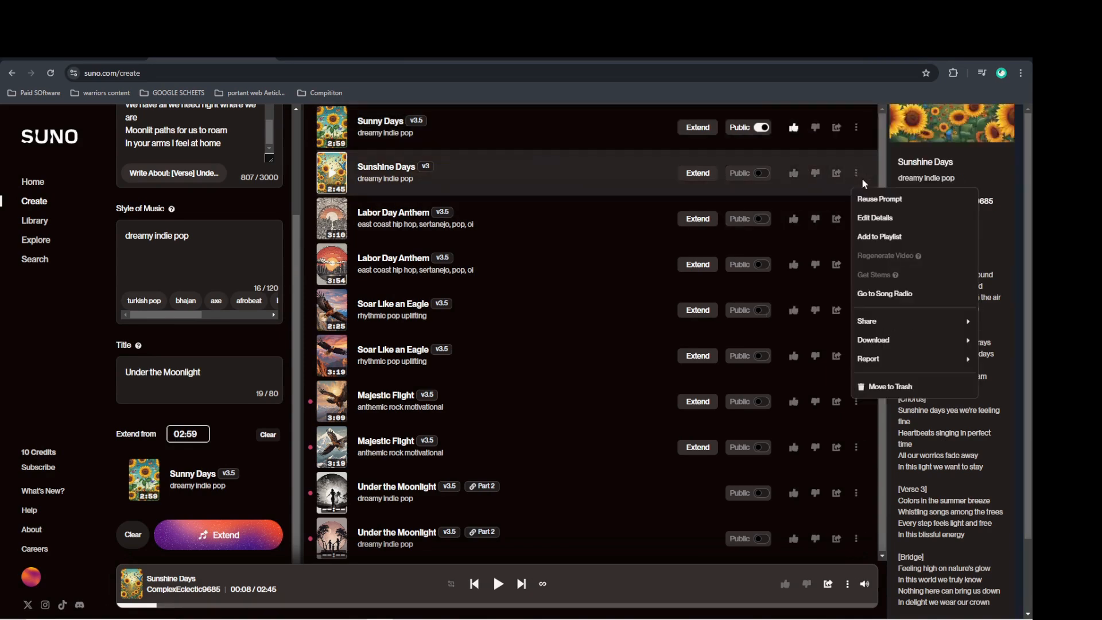
pyautogui.click(878, 387)
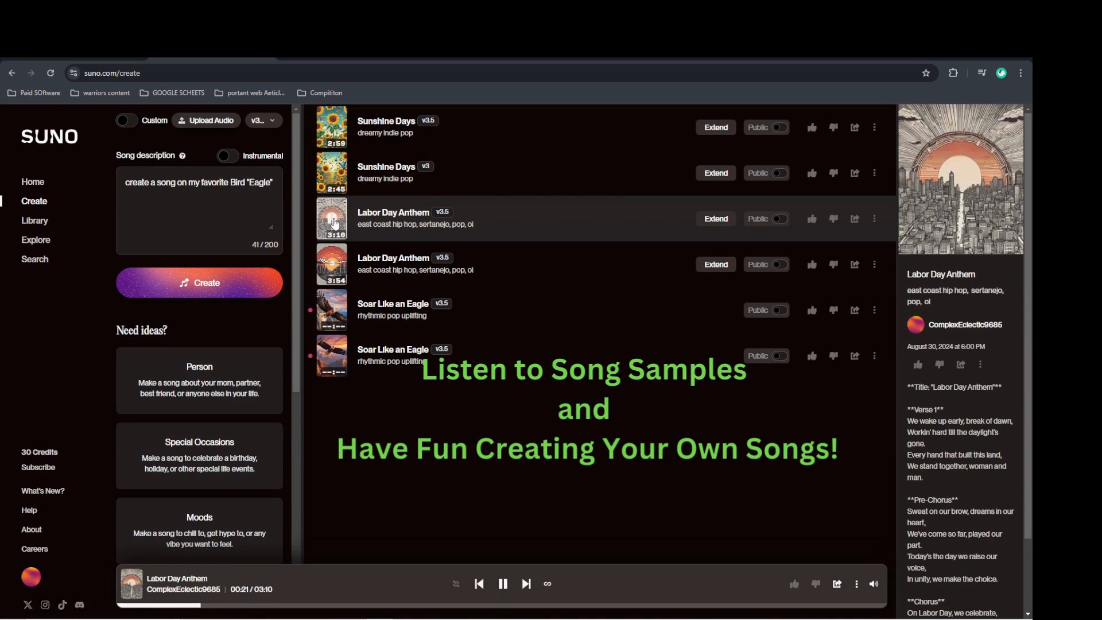
# Step: Play the 3:54 version of Labor Day Anthem to listen to a sample
pyautogui.click(333, 268)
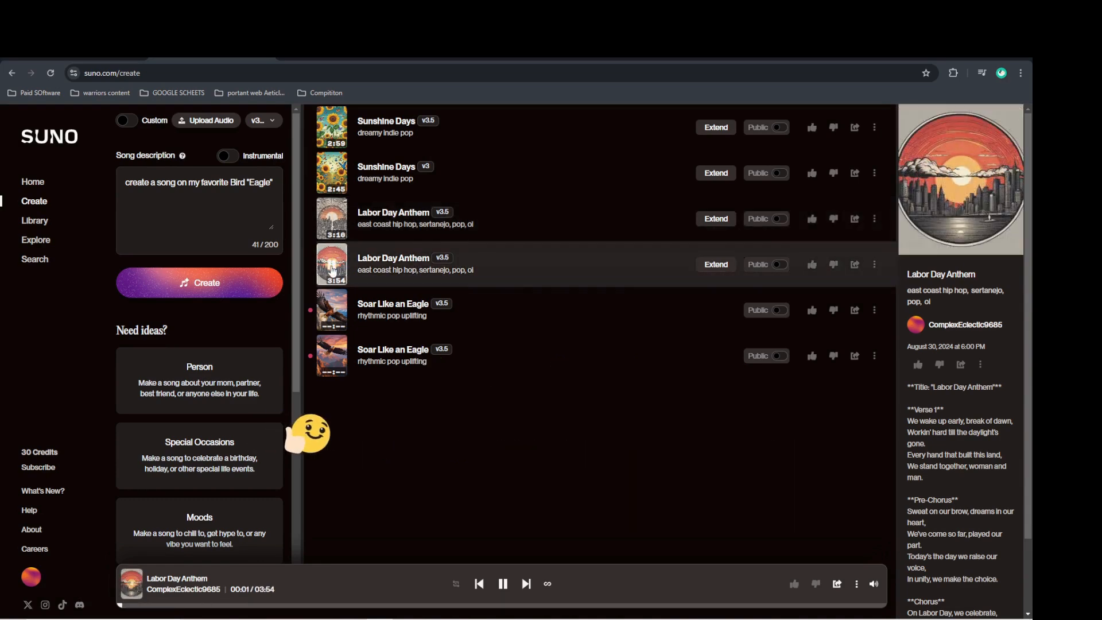